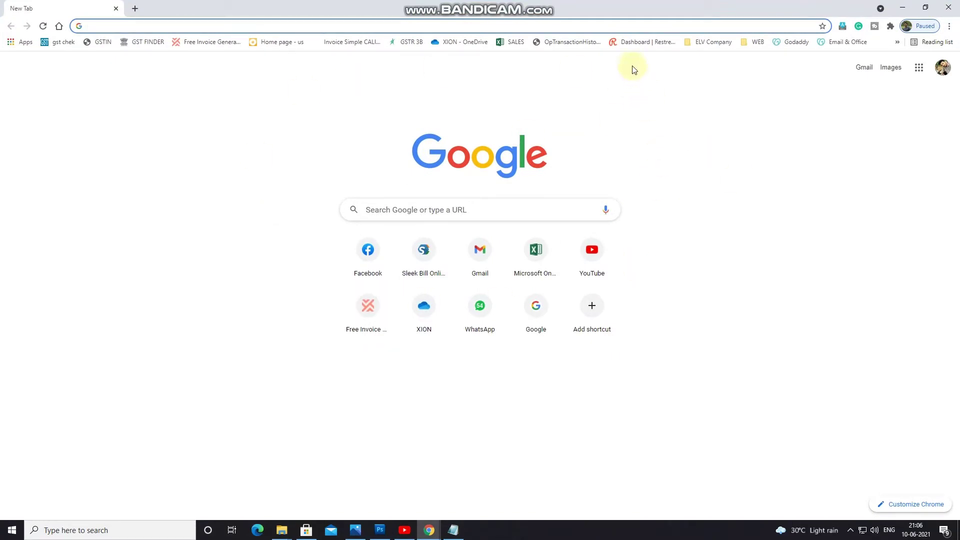
# Step: Load the Tenda router admin page at 192.168.0.1 in Chrome
pyautogui.write('192')
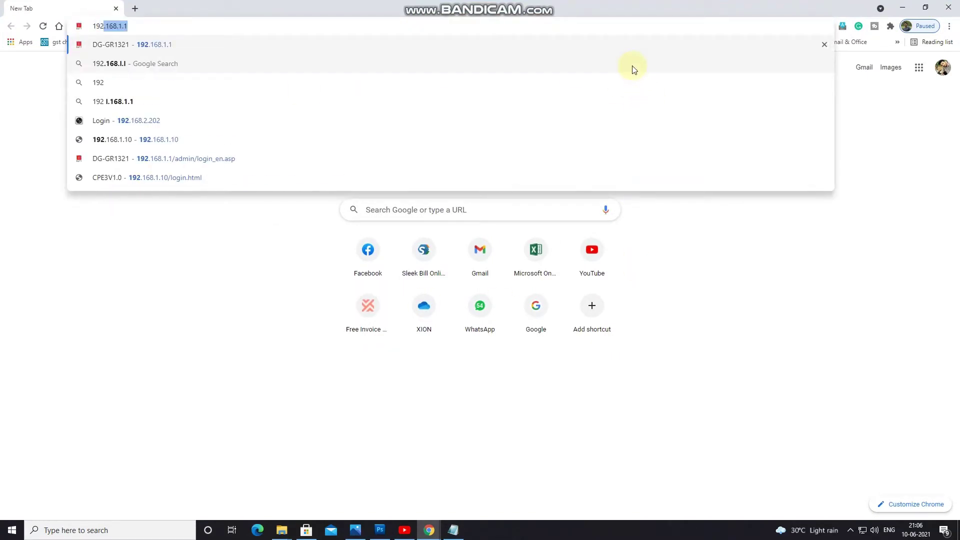
pyautogui.write('.168.0.1')
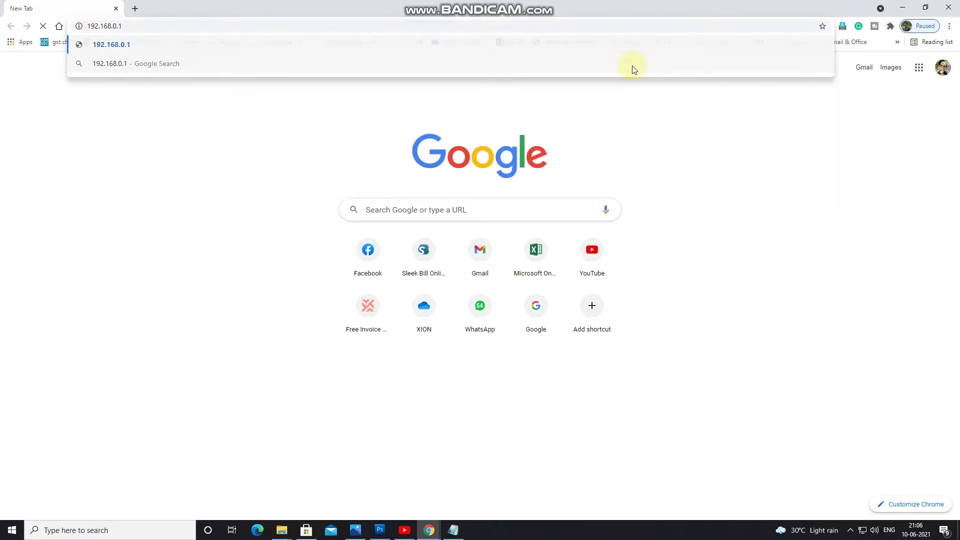
pyautogui.press('Return')
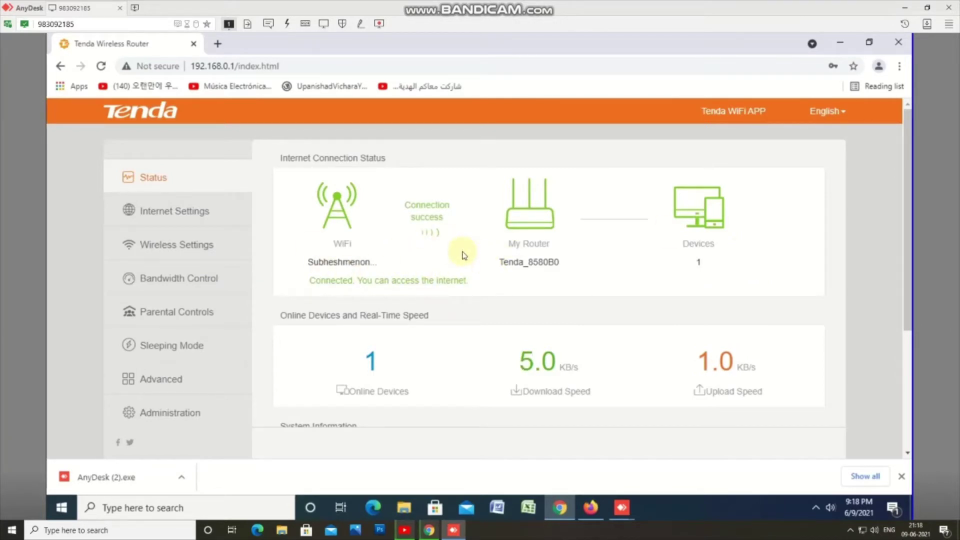
# Step: In Internet Settings, switch to WISP mode and select the 5G upstream WiFi network
pyautogui.scroll(-2, 463, 254)
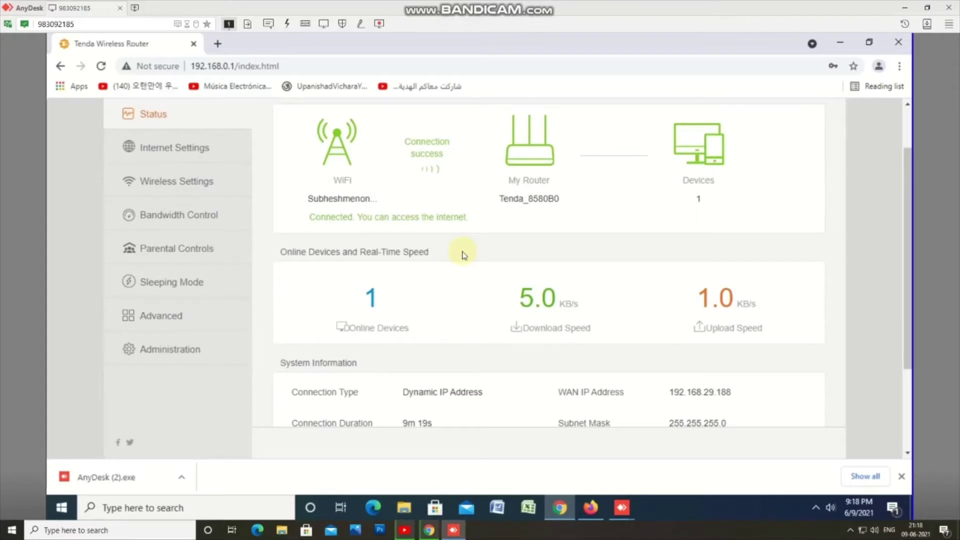
pyautogui.scroll(2, 463, 255)
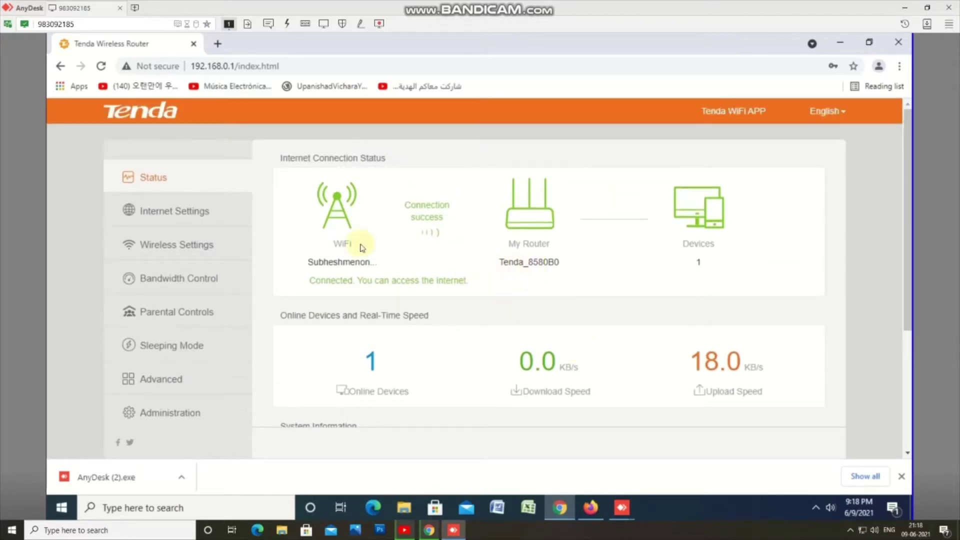
pyautogui.click(184, 218)
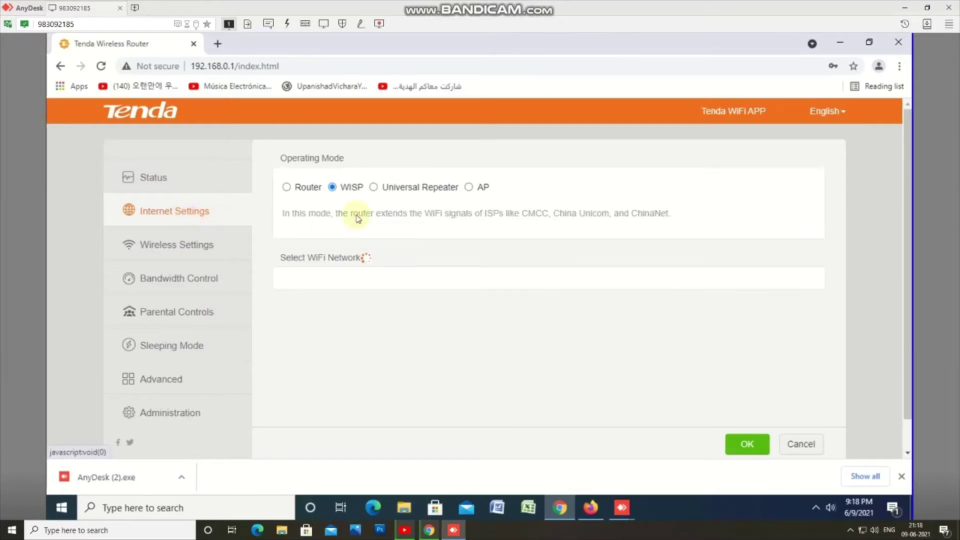
pyautogui.click(333, 188)
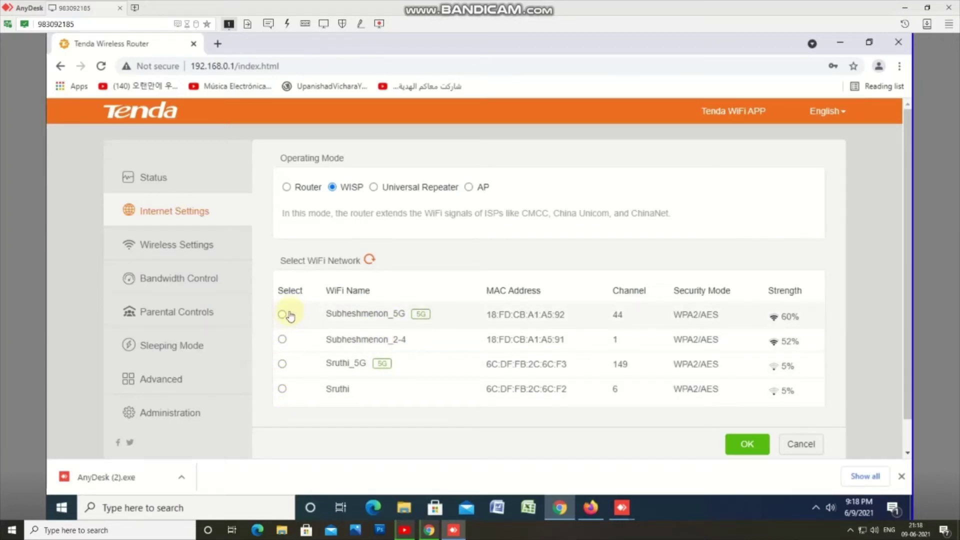
pyautogui.click(283, 315)
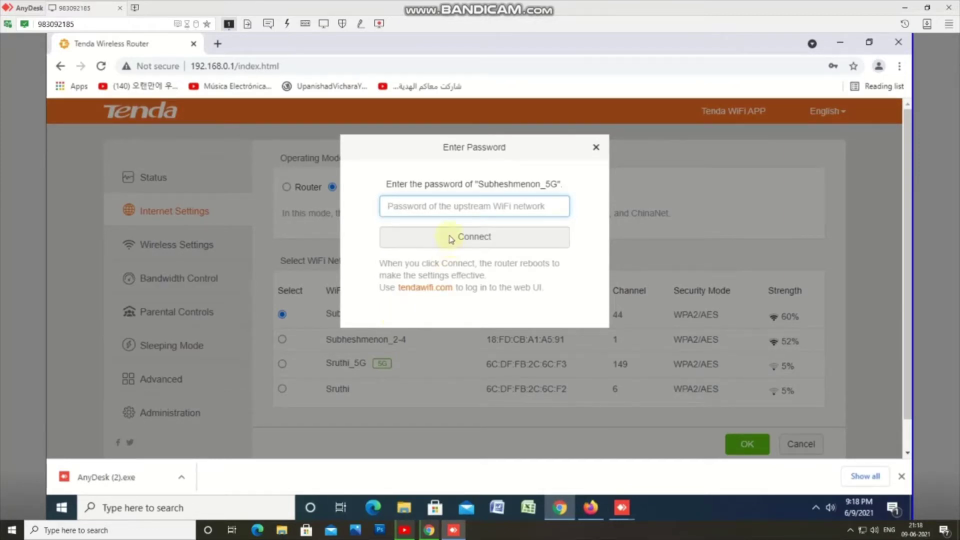
# Step: Enter the upstream WiFi password and connect, letting the router reboot into WISP mode
pyautogui.click(443, 207)
pyautogui.click(462, 307)
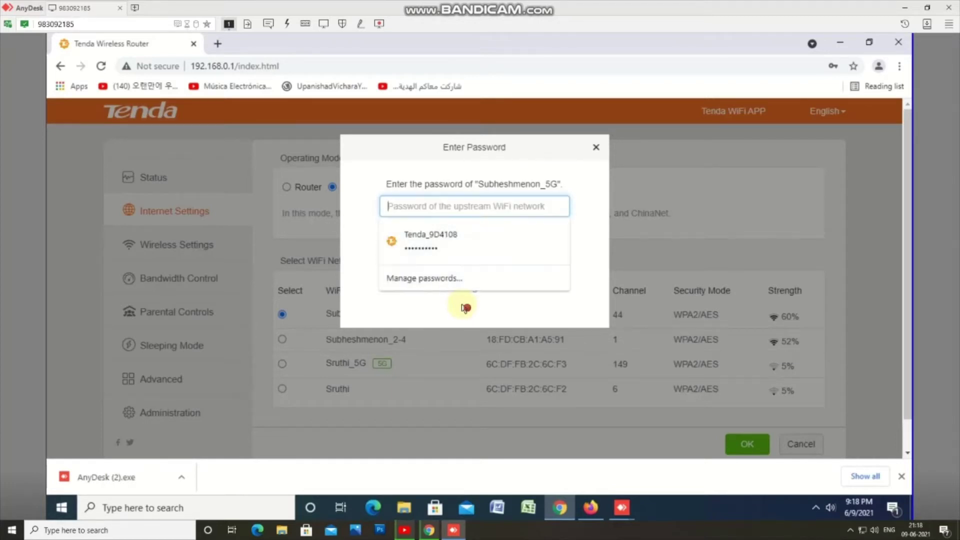
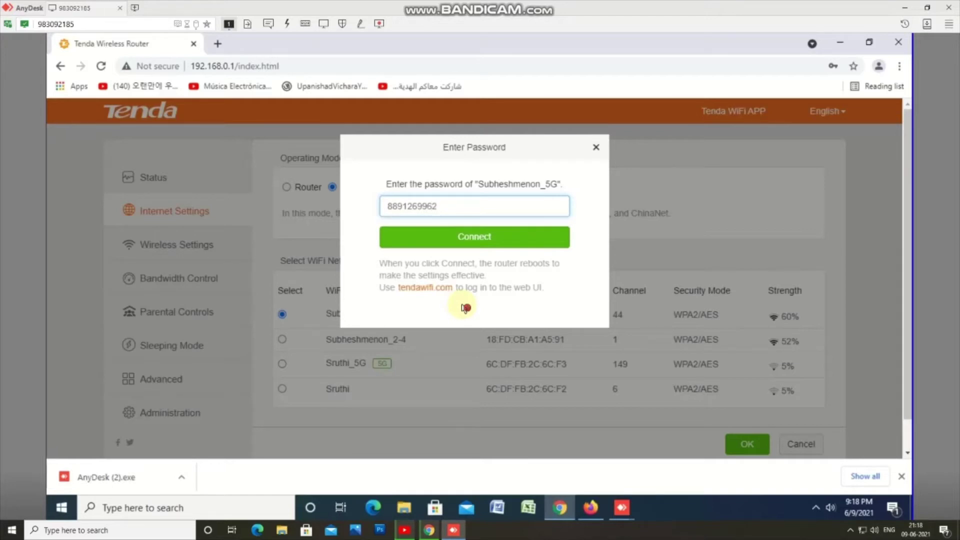
pyautogui.click(480, 243)
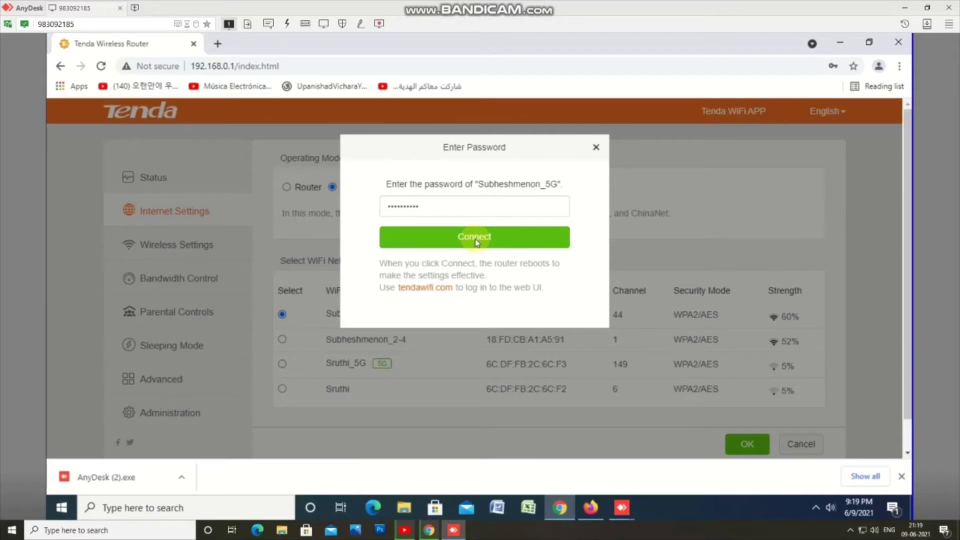
pyautogui.click(476, 239)
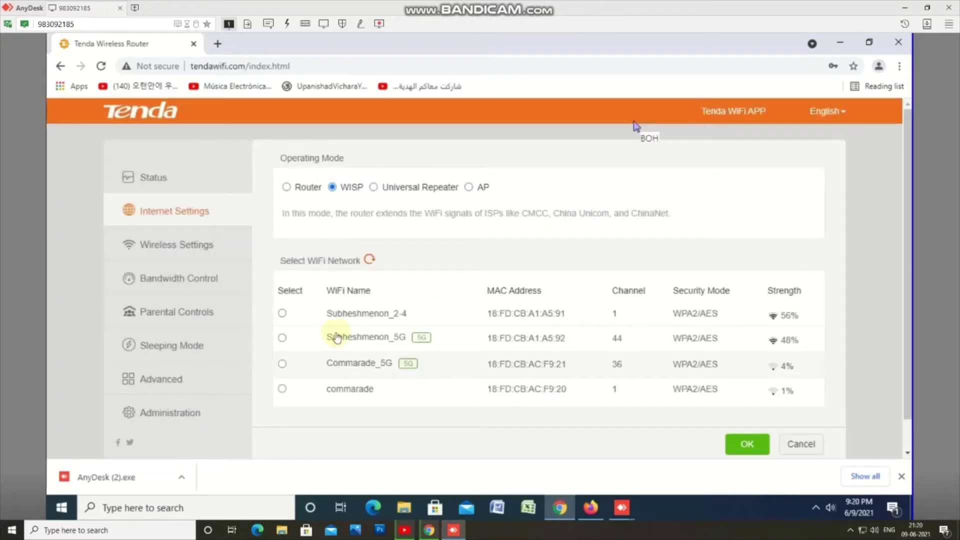
# Step: In Wireless Settings, review the Tenda_8580B0 and Tenda_8580B0_5G names, passwords and security modes
pyautogui.click(185, 253)
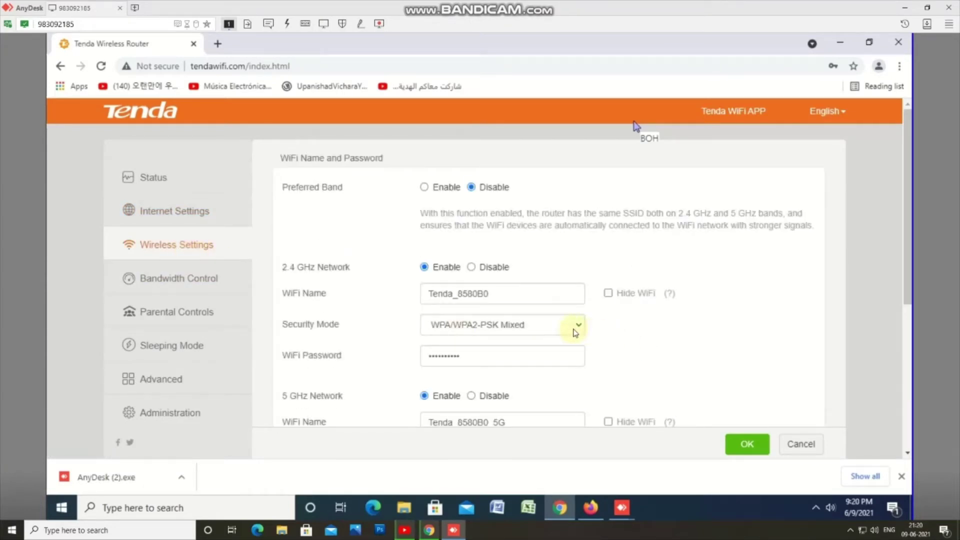
pyautogui.scroll(-3, 572, 327)
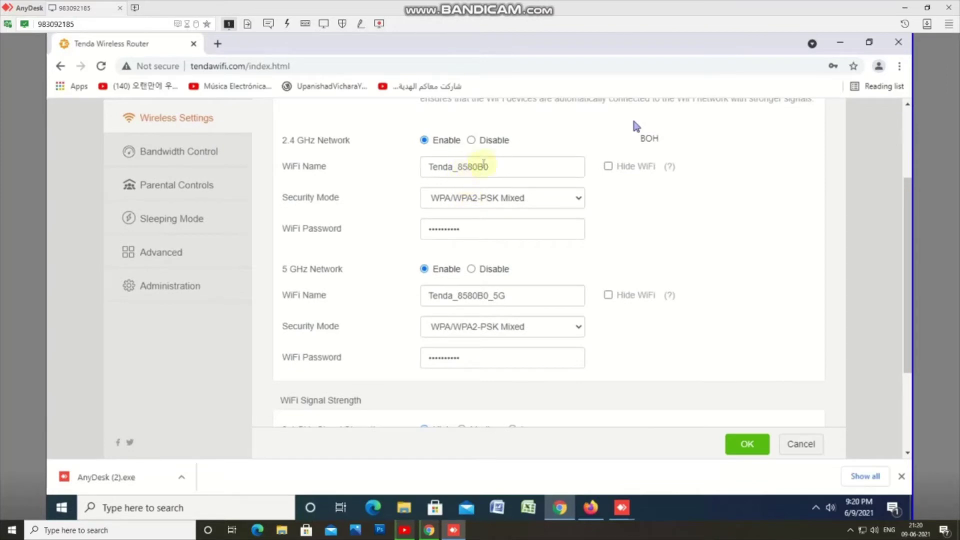
pyautogui.click(504, 165)
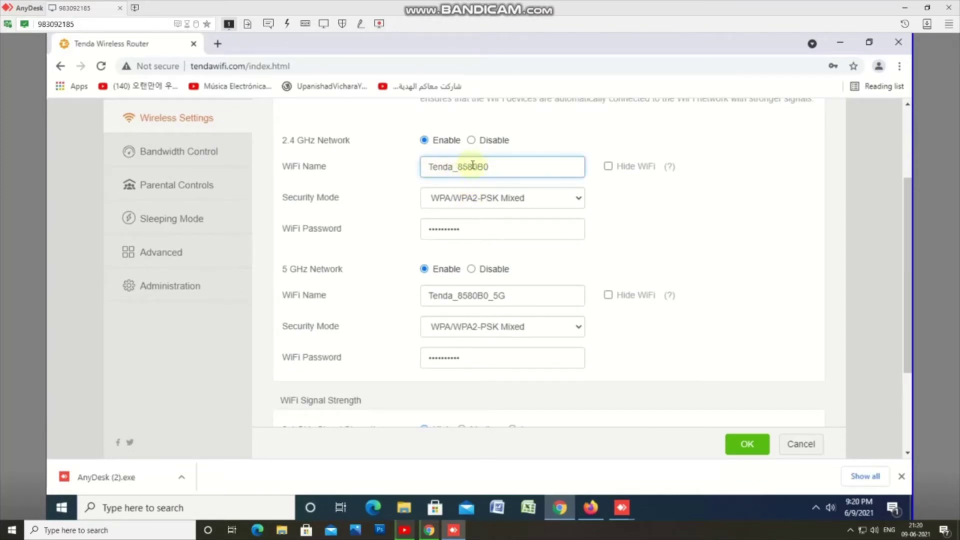
pyautogui.click(495, 231)
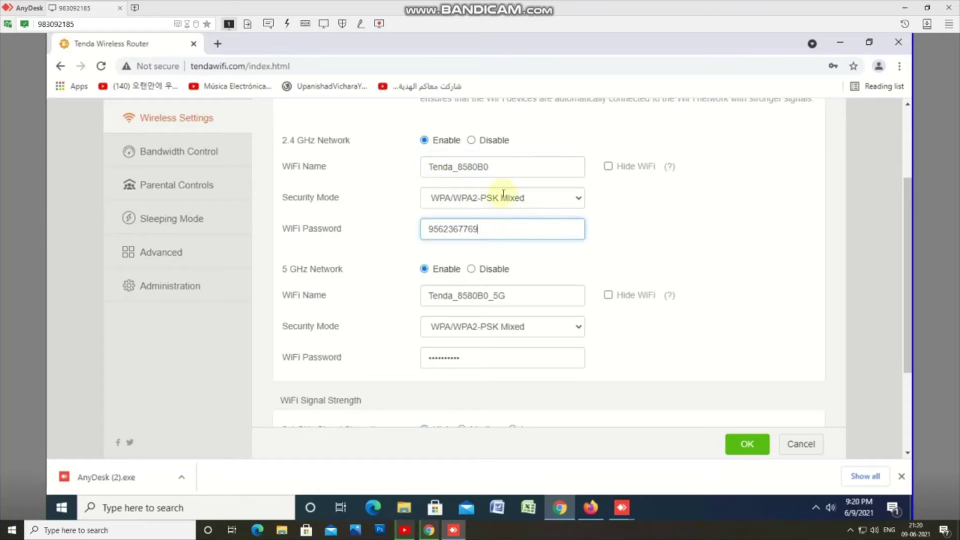
pyautogui.click(557, 202)
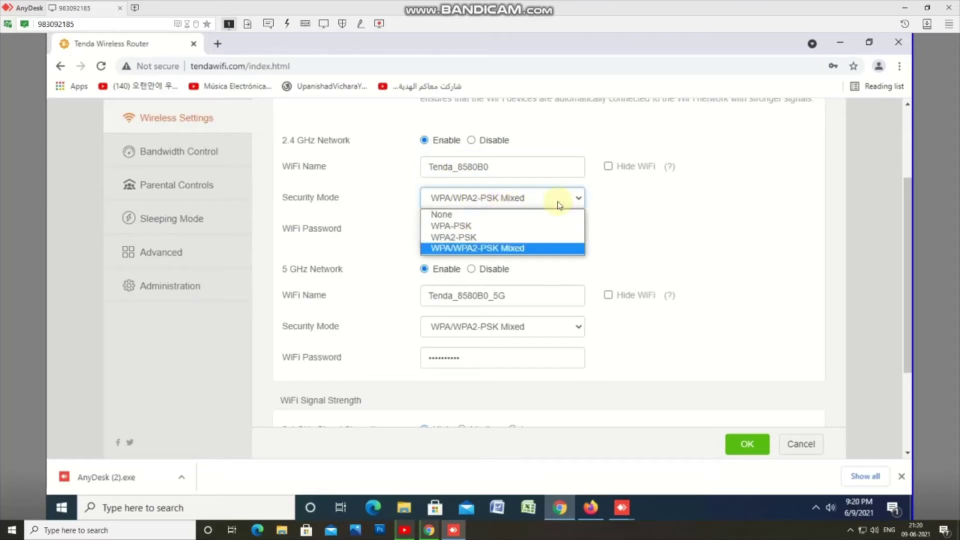
pyautogui.click(559, 203)
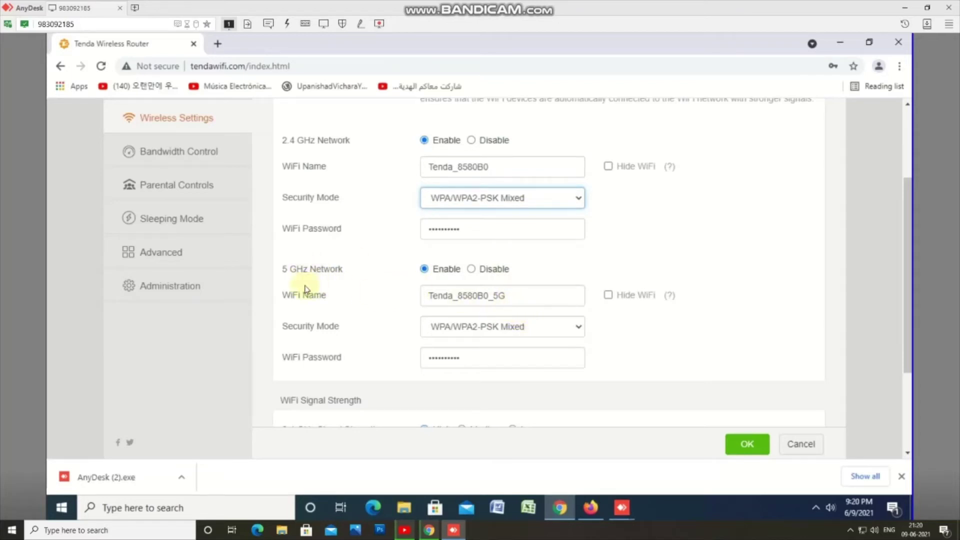
pyautogui.click(525, 300)
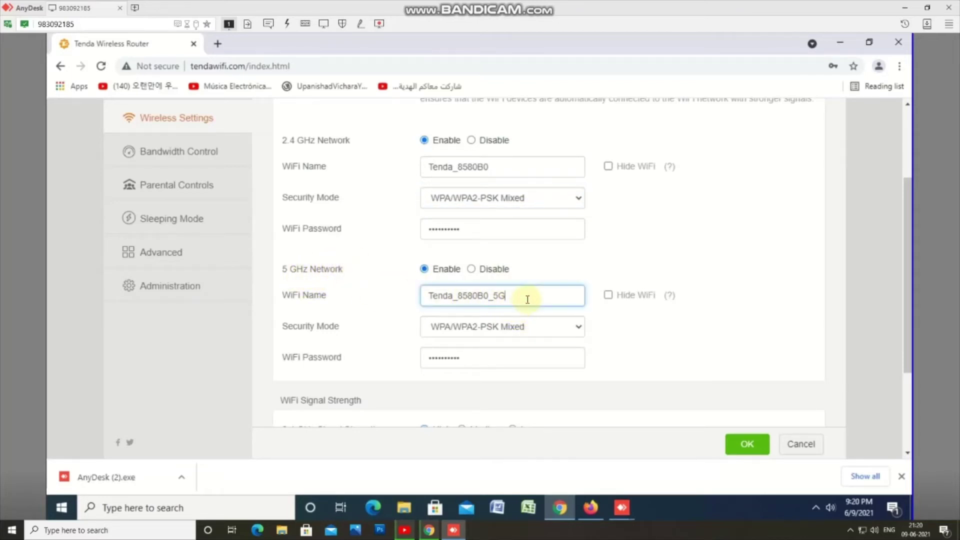
pyautogui.click(488, 359)
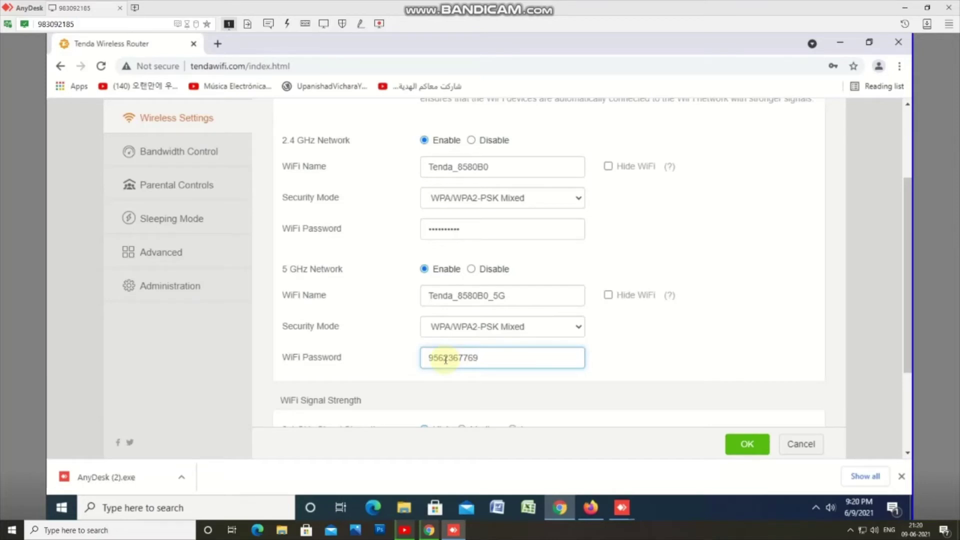
# Step: Change the Security Mode of both the 5 GHz and 2.4 GHz networks to WPA2-PSK
pyautogui.scroll(-1, 507, 326)
pyautogui.click(519, 269)
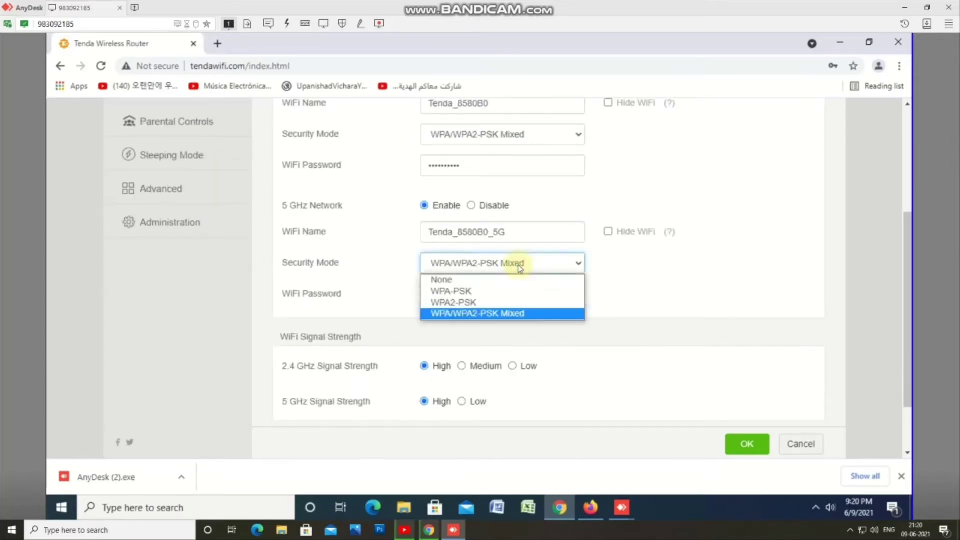
pyautogui.click(475, 302)
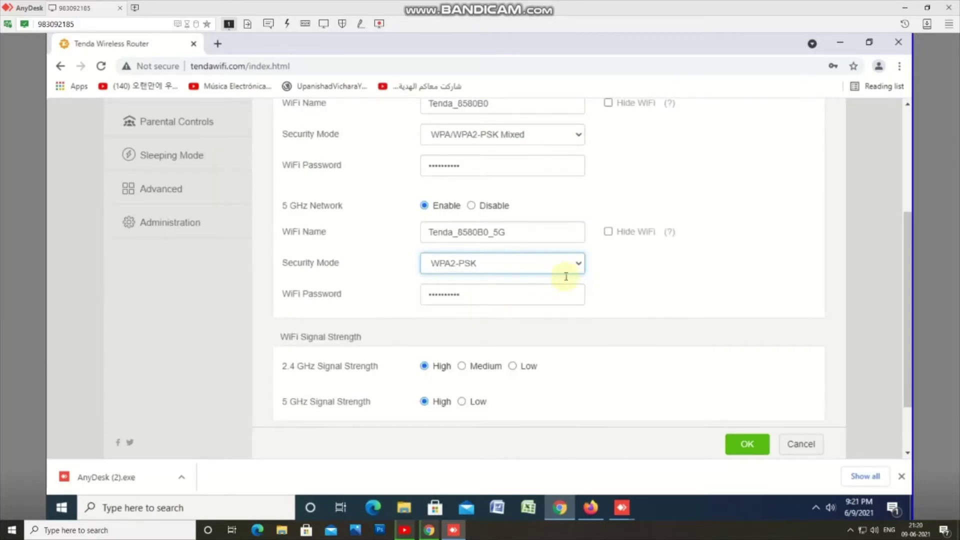
pyautogui.scroll(2, 574, 279)
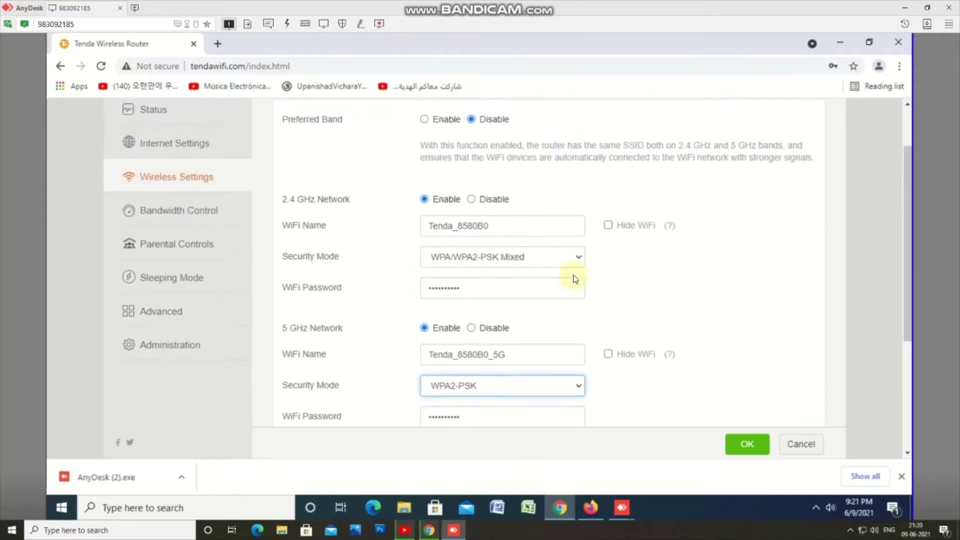
pyautogui.click(518, 268)
pyautogui.click(484, 300)
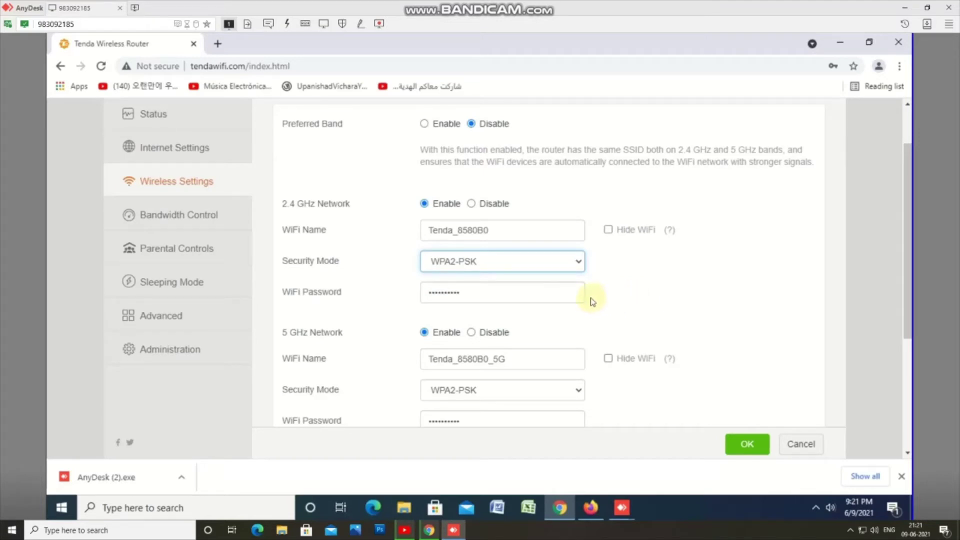
pyautogui.scroll(-2, 591, 303)
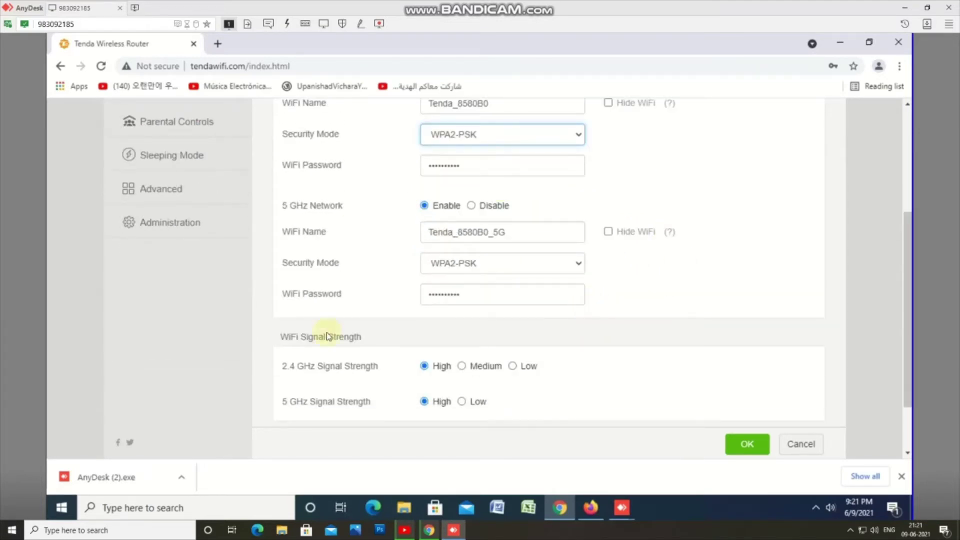
pyautogui.scroll(1, 450, 314)
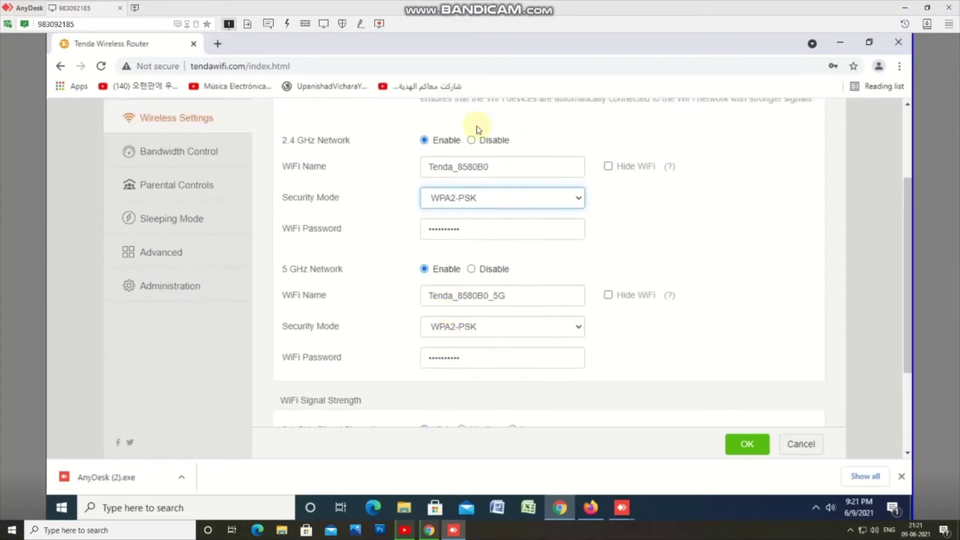
# Step: Save the wireless settings, then minimize Chrome to the desktop and restore it
pyautogui.click(755, 449)
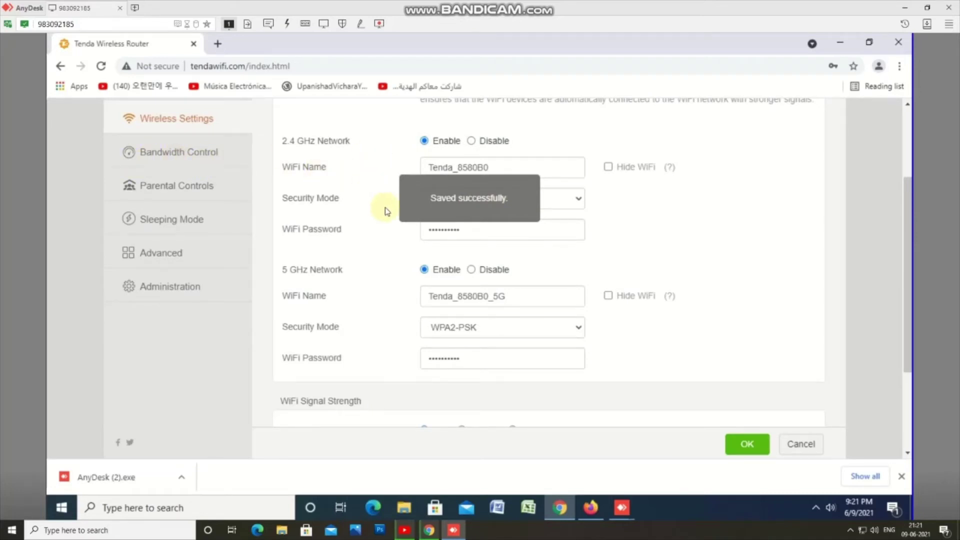
pyautogui.scroll(1, 905, 260)
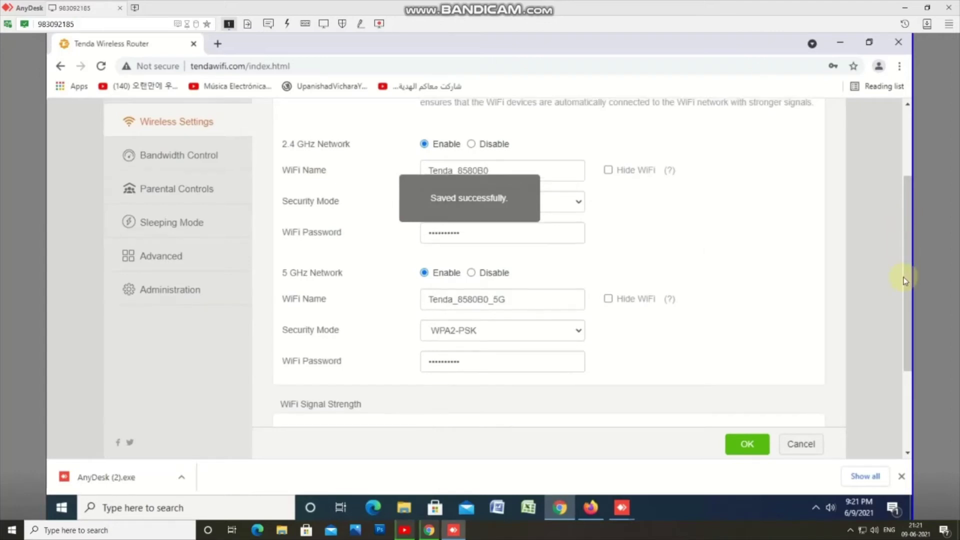
pyautogui.scroll(3, 906, 270)
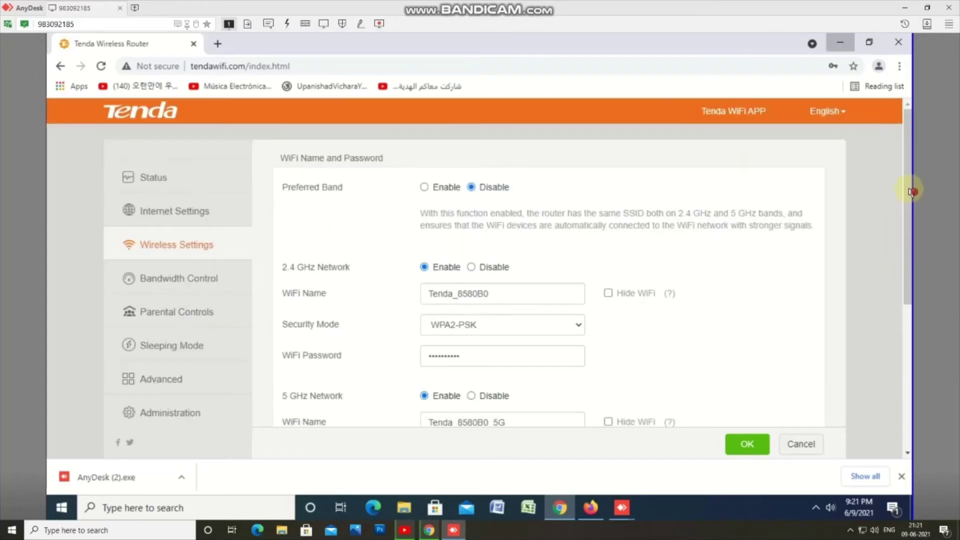
pyautogui.press('super+d')
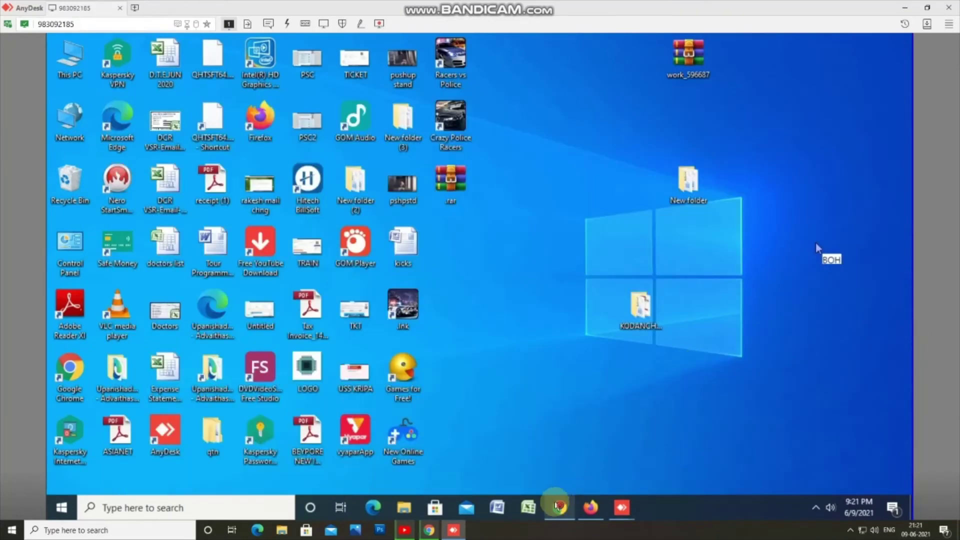
pyautogui.click(559, 508)
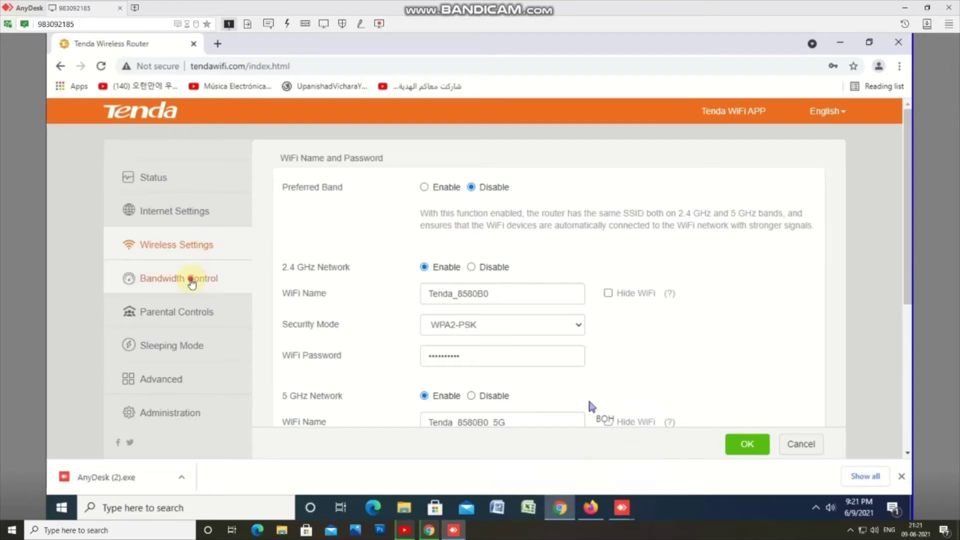
# Step: Check Bandwidth Control's online device, cancel renaming it, and return to Internet Settings
pyautogui.click(192, 283)
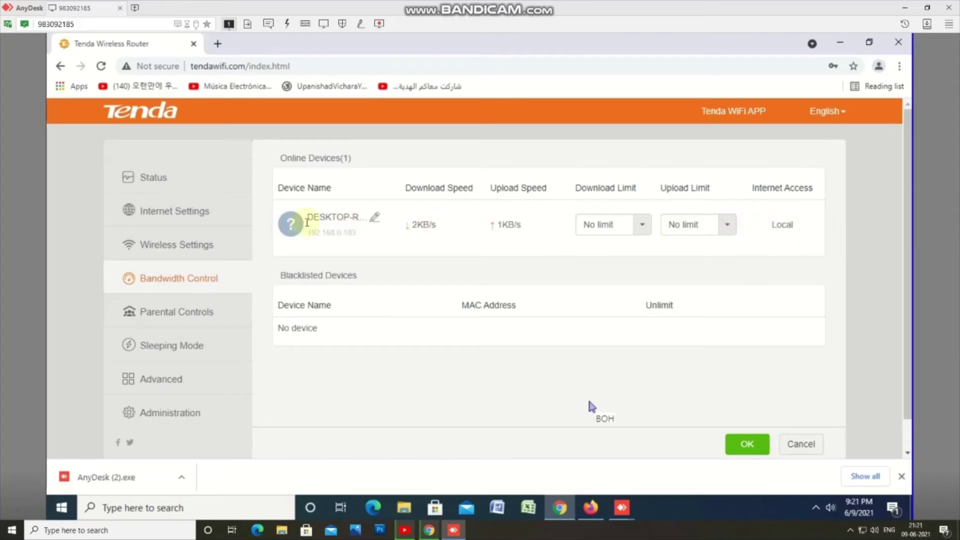
pyautogui.click(373, 220)
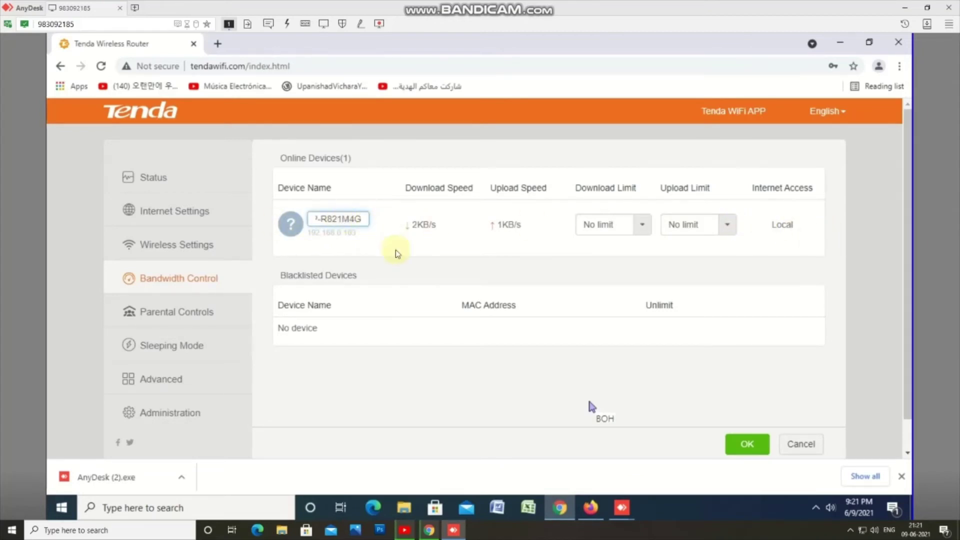
pyautogui.click(559, 251)
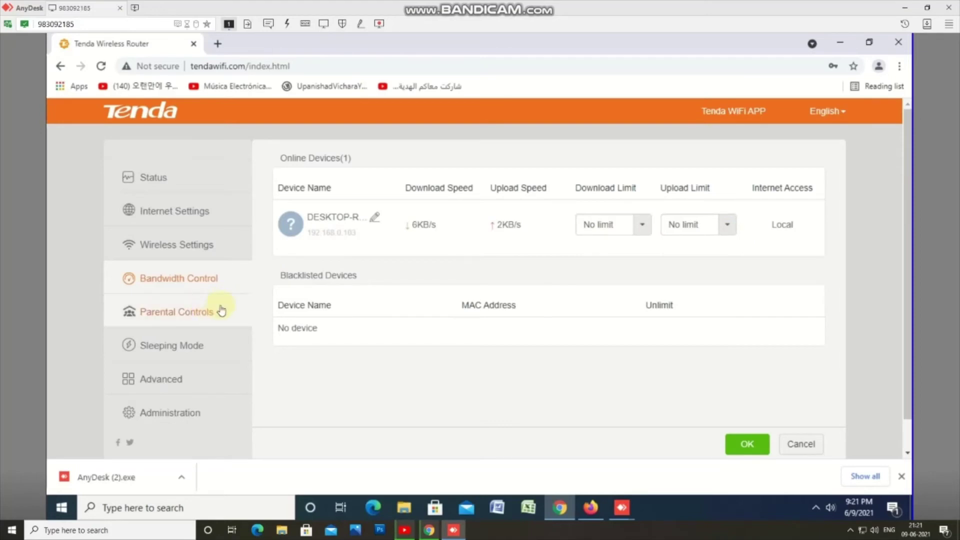
pyautogui.click(181, 212)
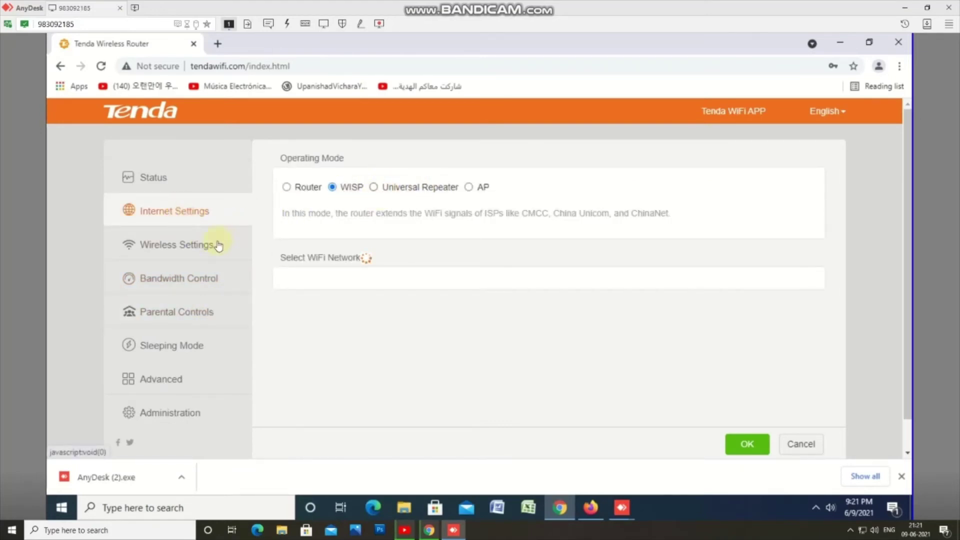
# Step: Browse the Parental Controls and Sleeping Mode pages, then open the Advanced page
pyautogui.click(189, 315)
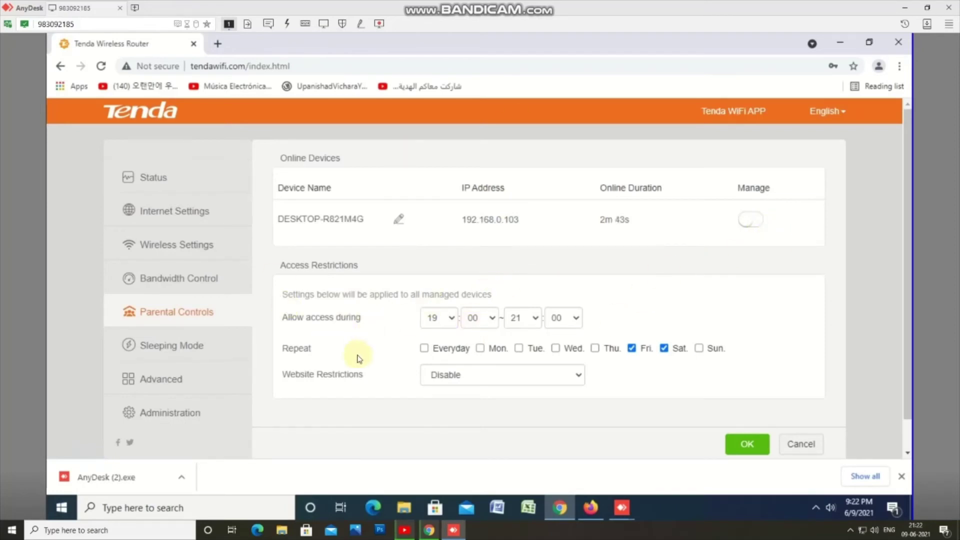
pyautogui.click(194, 348)
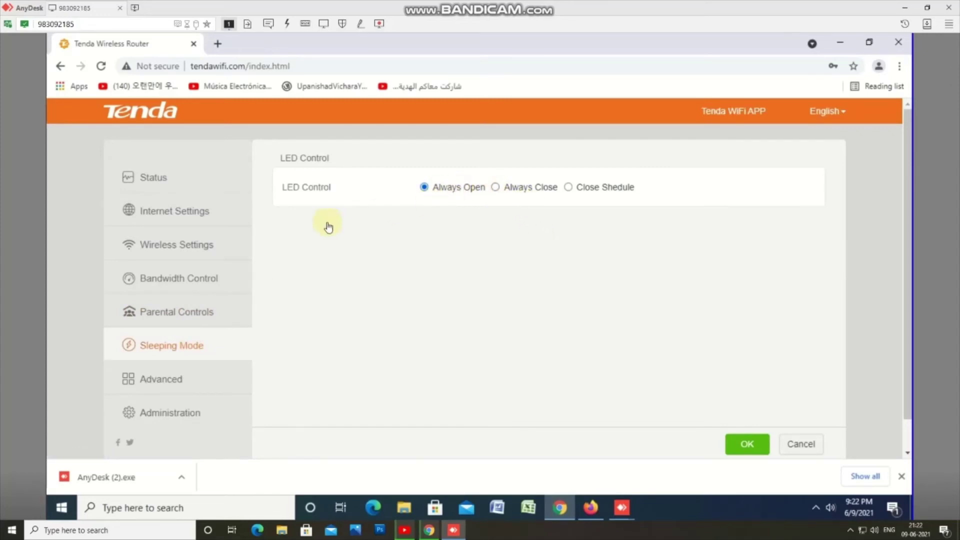
pyautogui.scroll(-1, 165, 343)
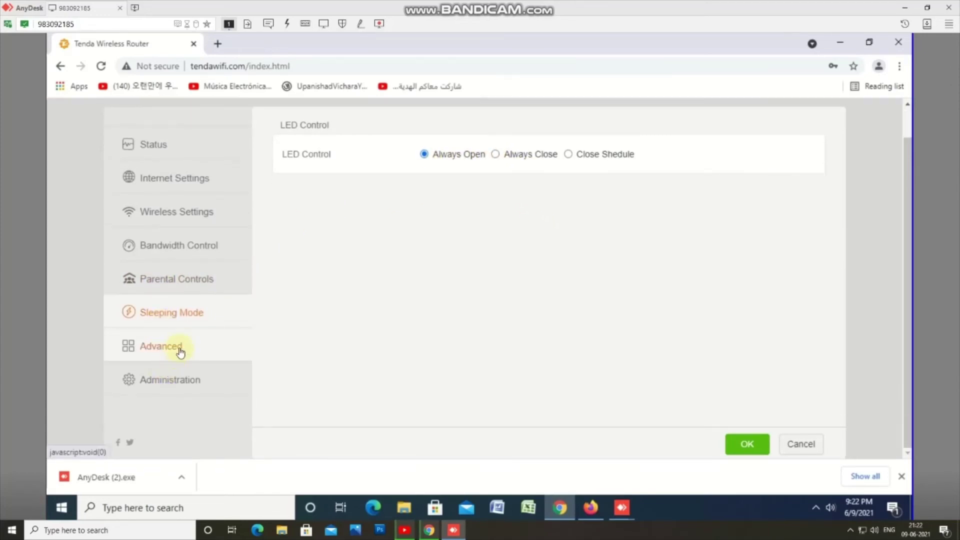
pyautogui.click(179, 346)
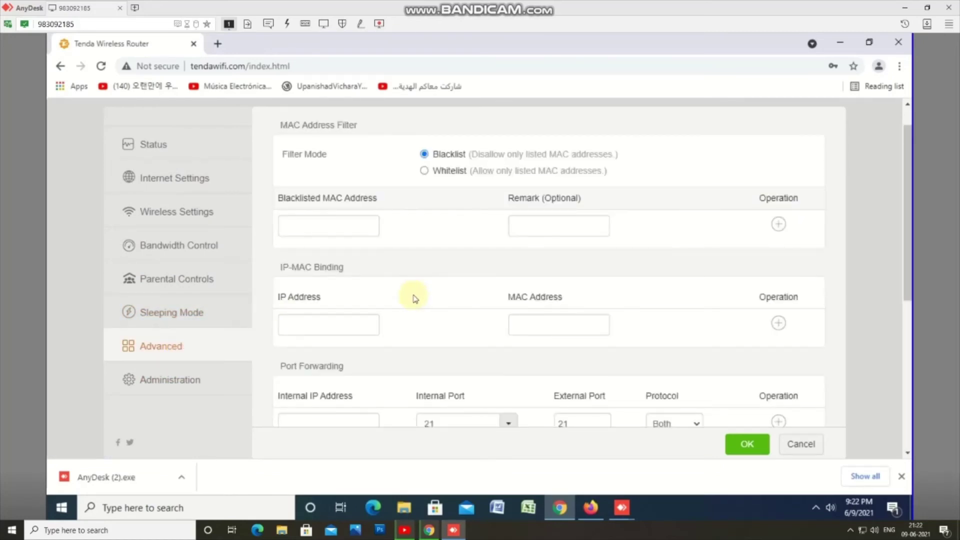
pyautogui.scroll(-5, 416, 301)
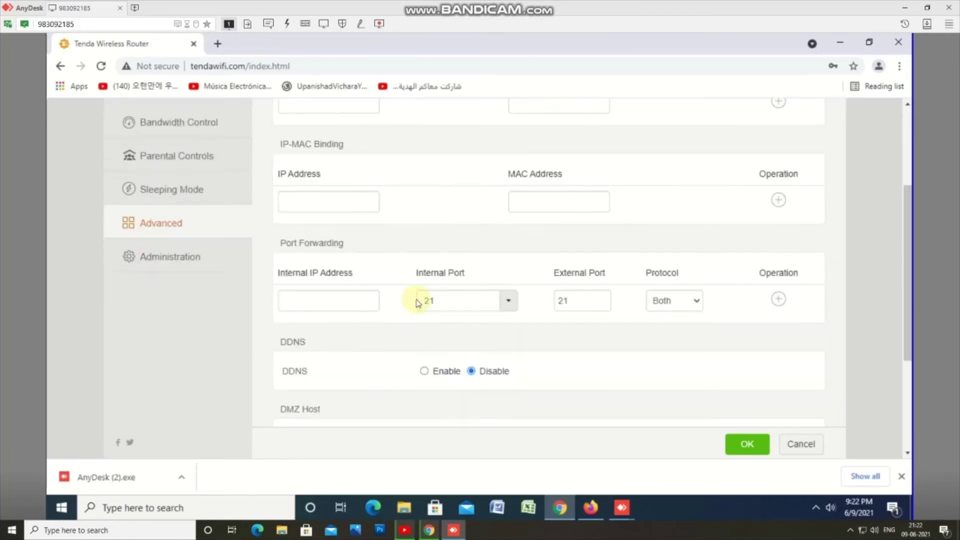
pyautogui.scroll(4, 296, 307)
pyautogui.scroll(2, 193, 311)
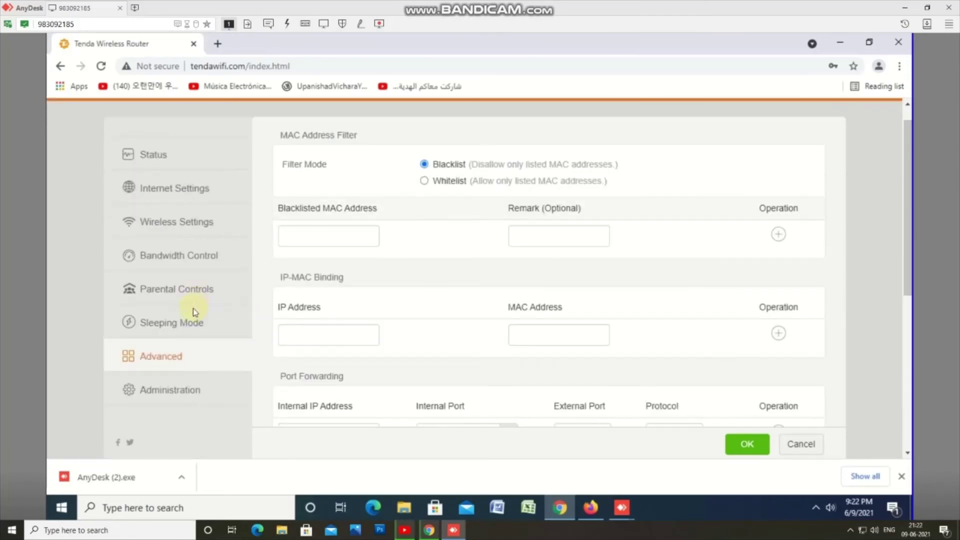
pyautogui.scroll(-6, 520, 364)
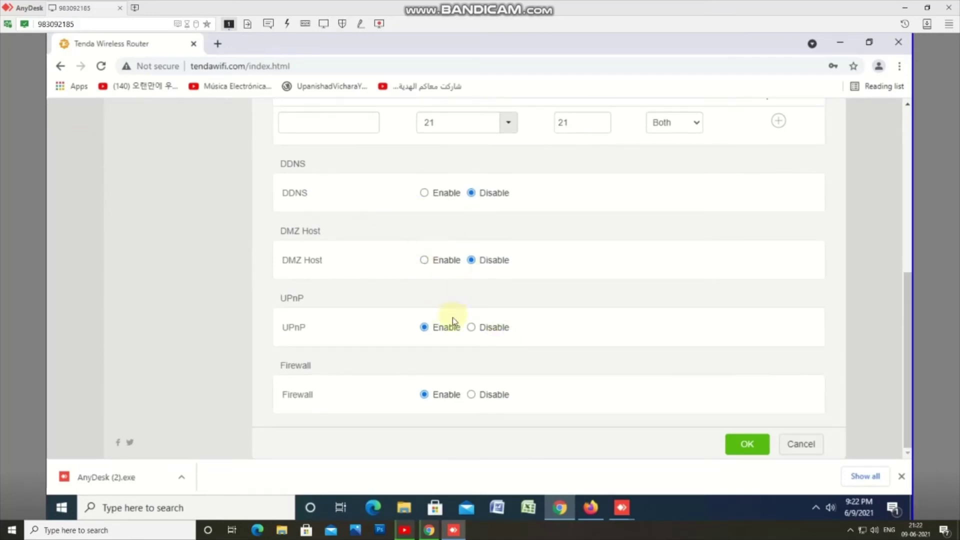
pyautogui.scroll(6, 457, 347)
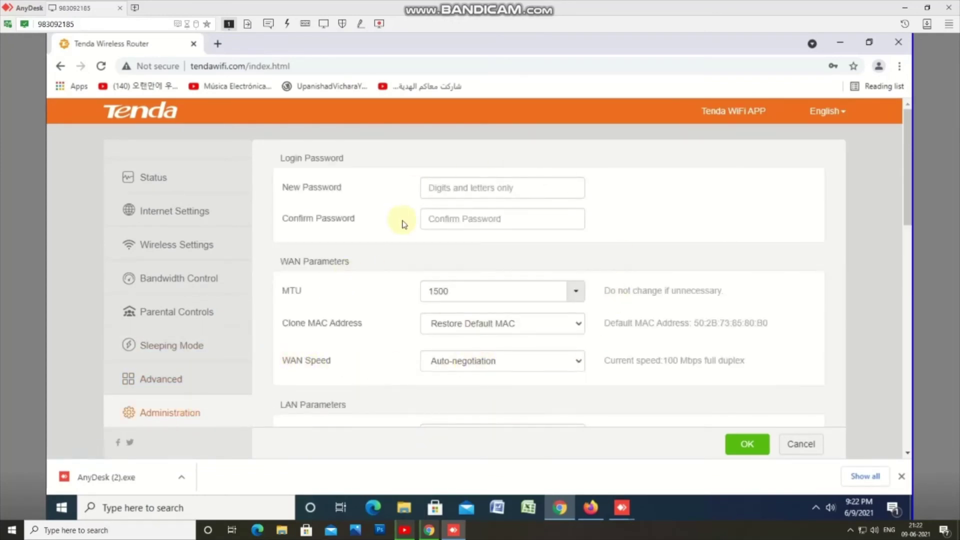
pyautogui.scroll(-4, 401, 215)
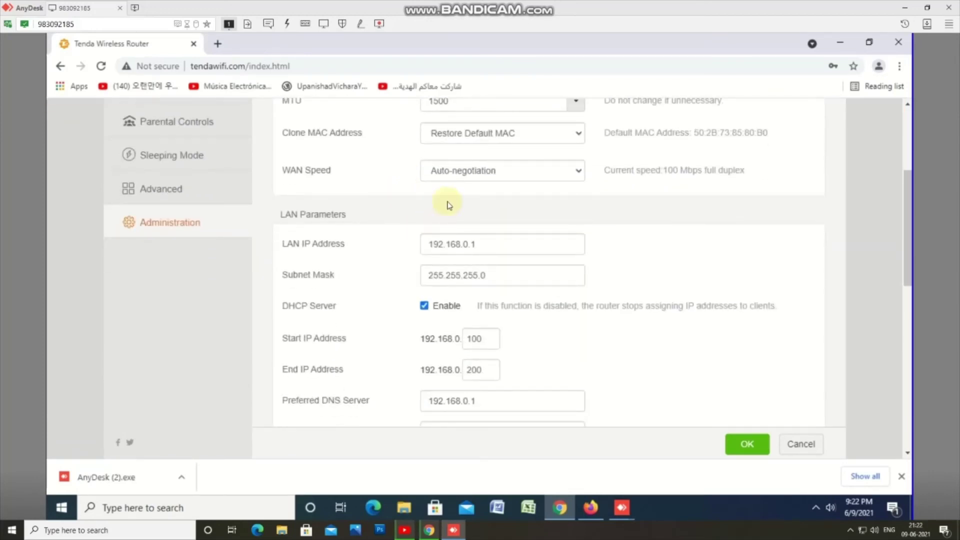
pyautogui.scroll(4, 448, 205)
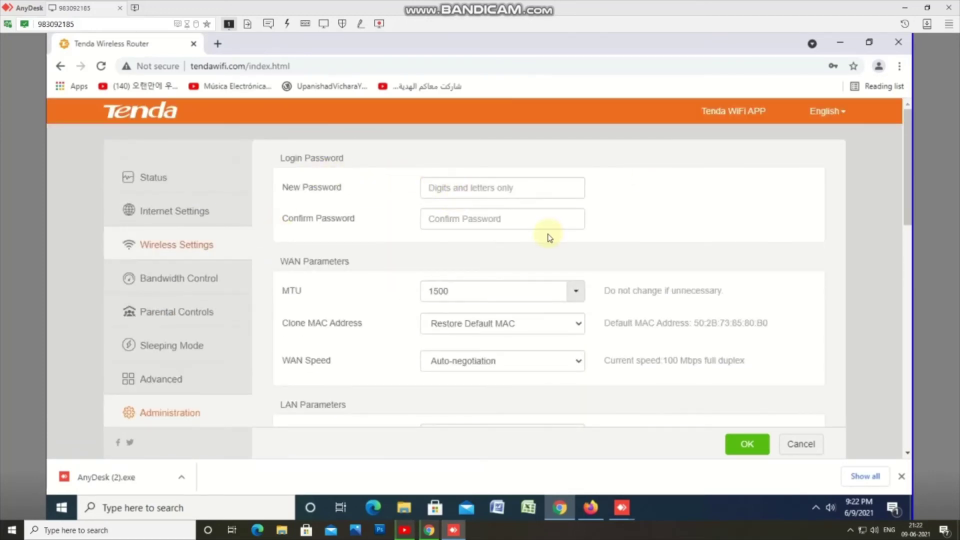
pyautogui.scroll(-1, 401, 274)
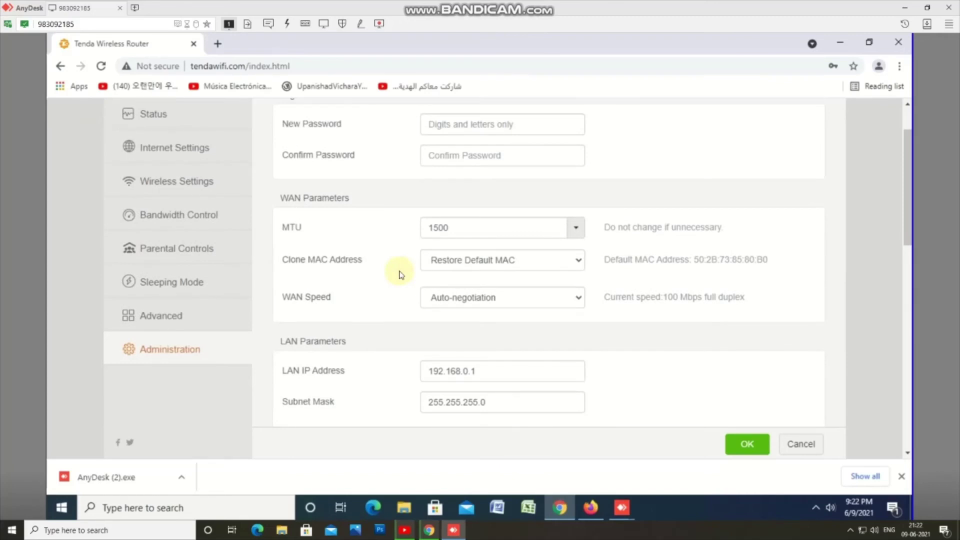
pyautogui.scroll(-1, 399, 274)
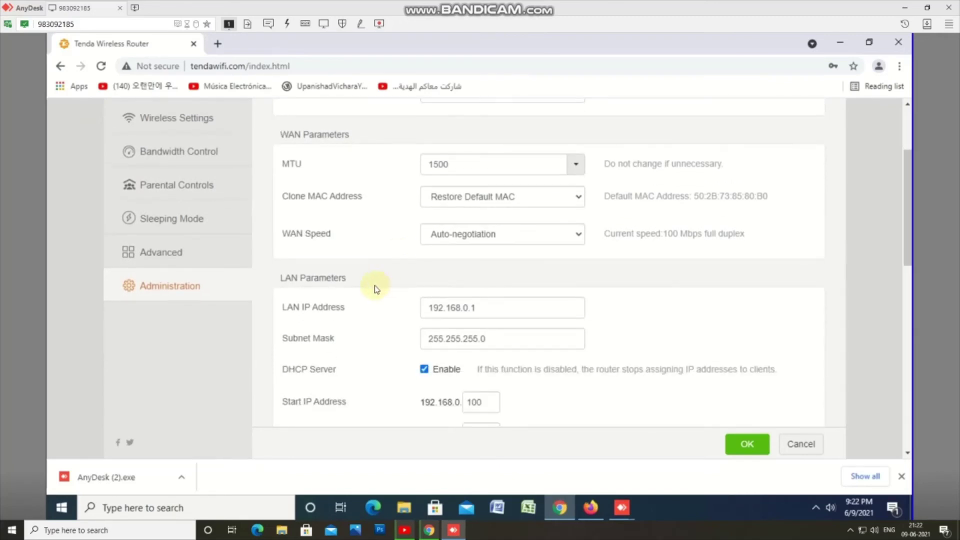
pyautogui.scroll(2, 375, 289)
pyautogui.scroll(-5, 376, 289)
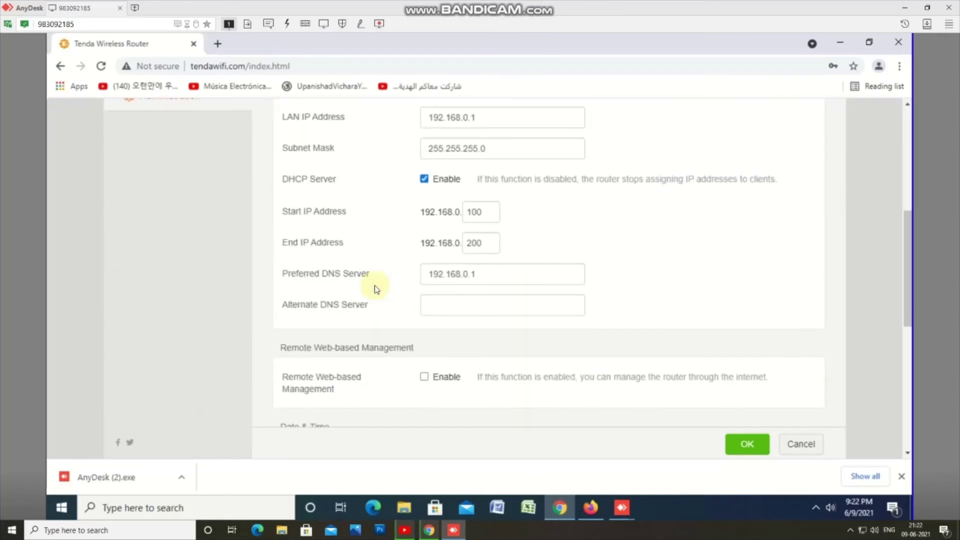
pyautogui.scroll(3, 376, 286)
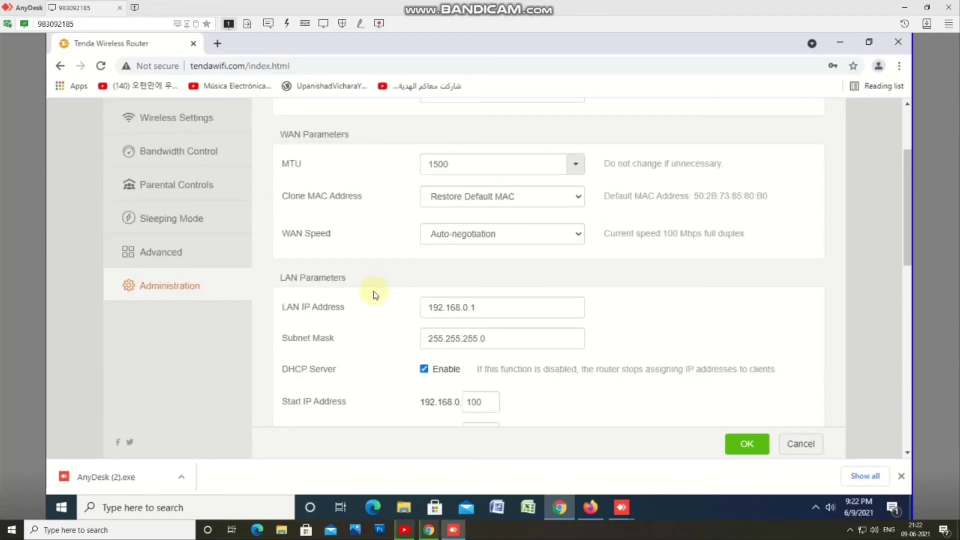
pyautogui.scroll(-1, 407, 311)
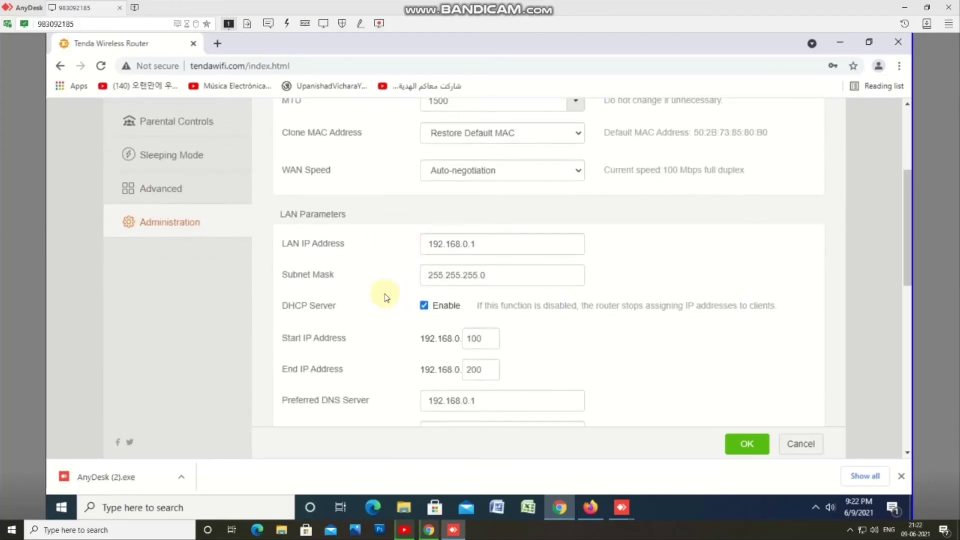
pyautogui.click(485, 245)
pyautogui.scroll(-1, 497, 281)
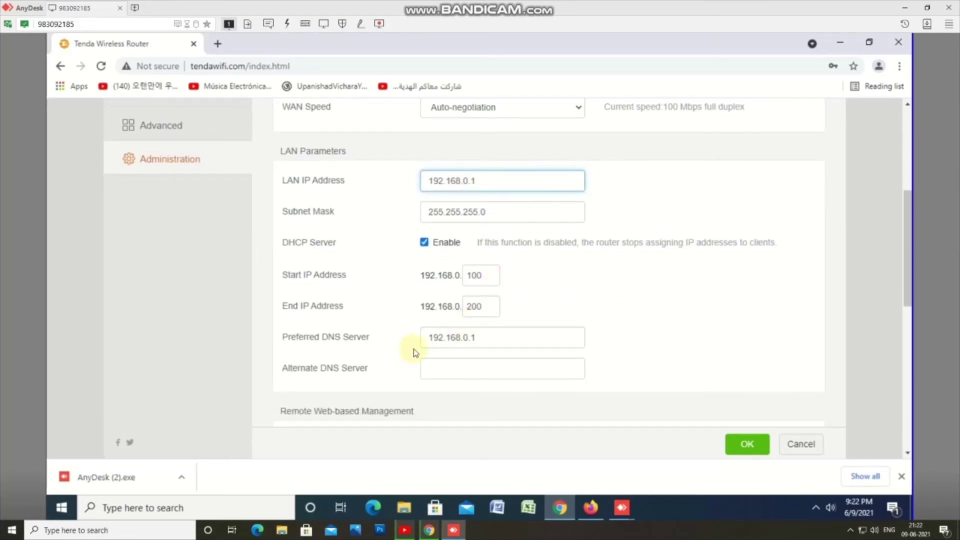
pyautogui.scroll(-4, 542, 354)
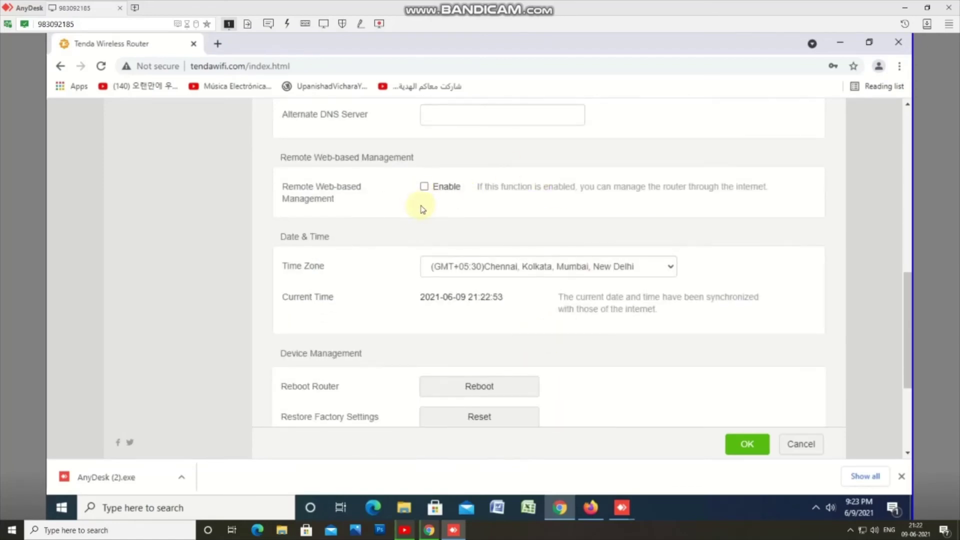
pyautogui.scroll(-1, 611, 273)
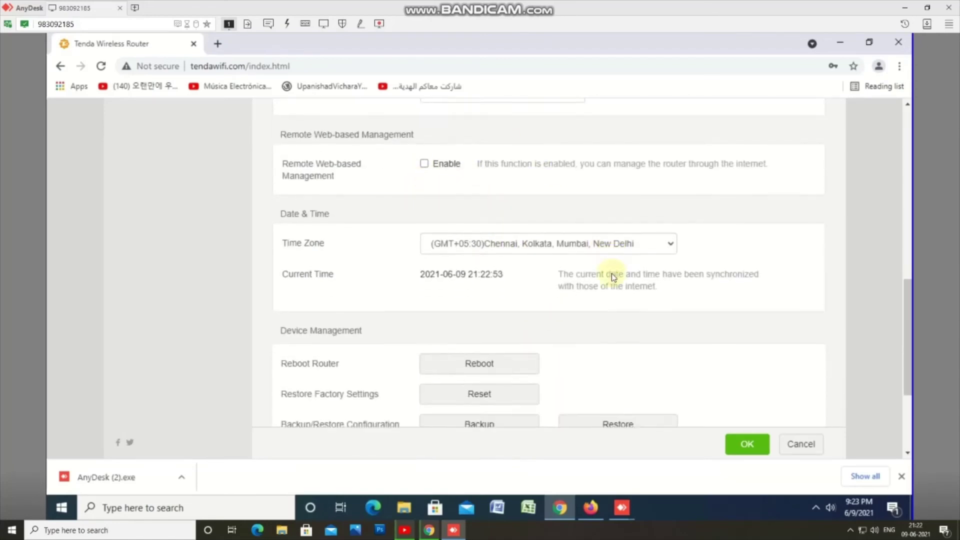
pyautogui.scroll(-2, 602, 281)
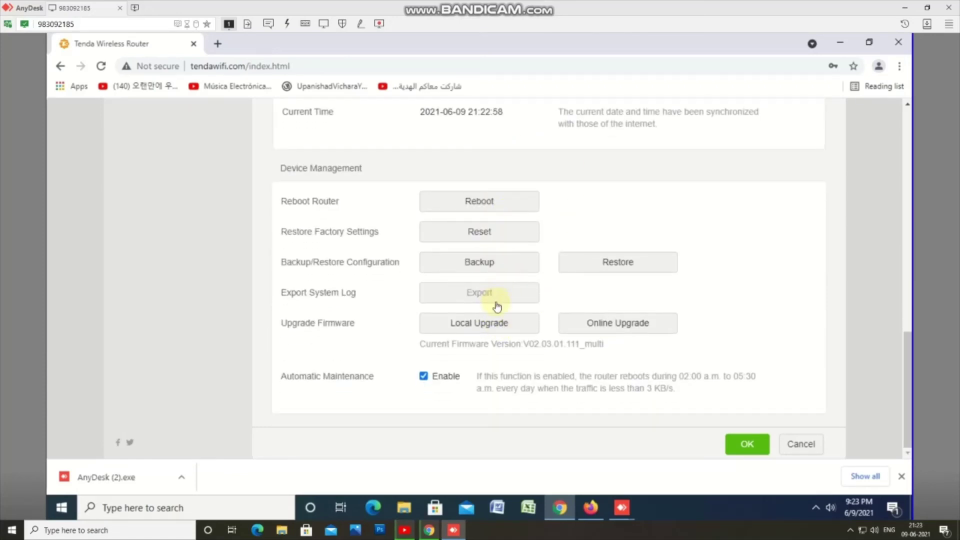
pyautogui.scroll(10, 496, 306)
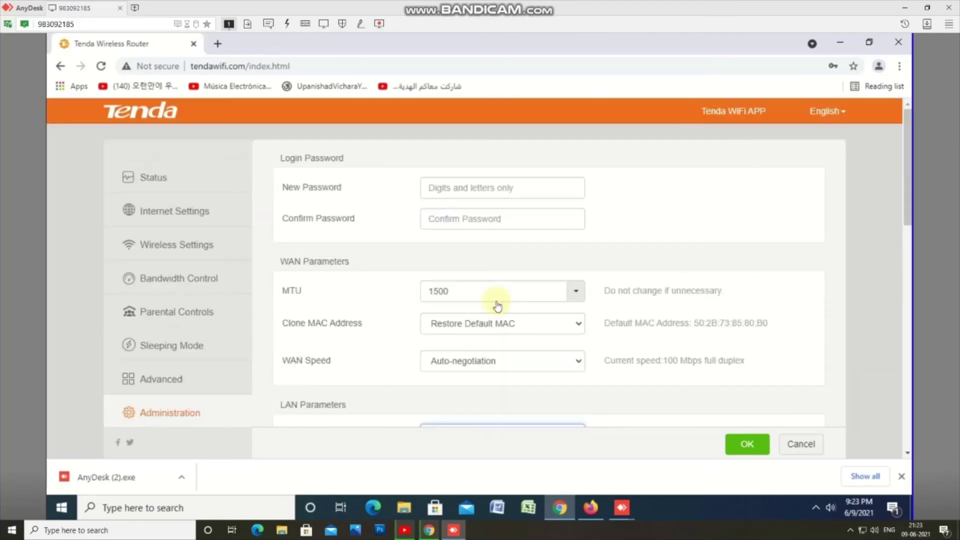
# Step: Open Status and scroll through connection status and System Information showing WAN IP 192.168.29.240
pyautogui.click(194, 181)
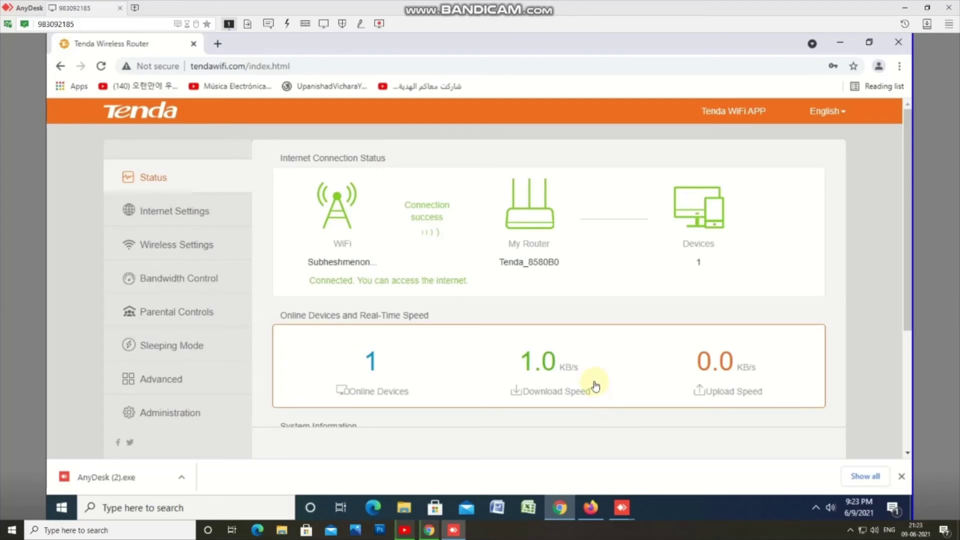
pyautogui.scroll(-1, 595, 385)
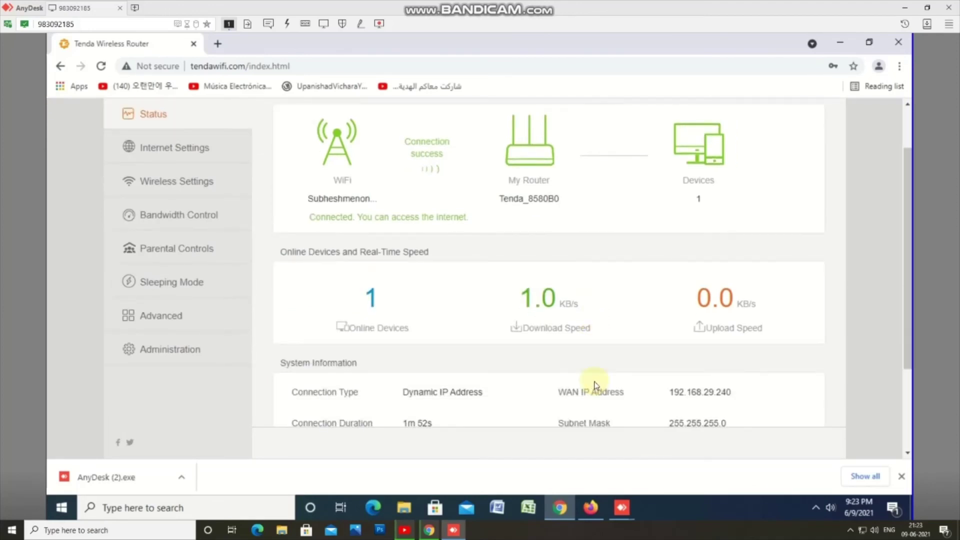
pyautogui.scroll(-2, 594, 385)
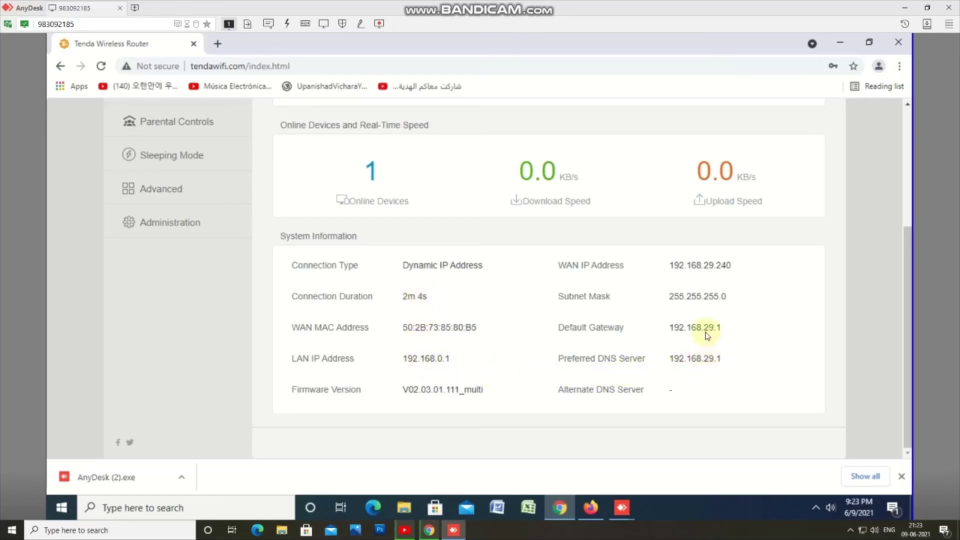
pyautogui.scroll(4, 705, 331)
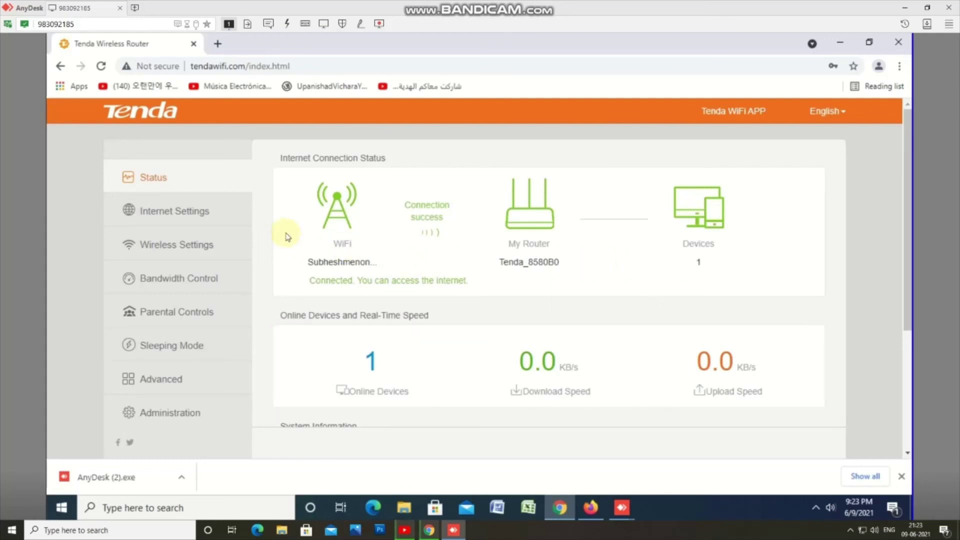
pyautogui.scroll(-4, 263, 283)
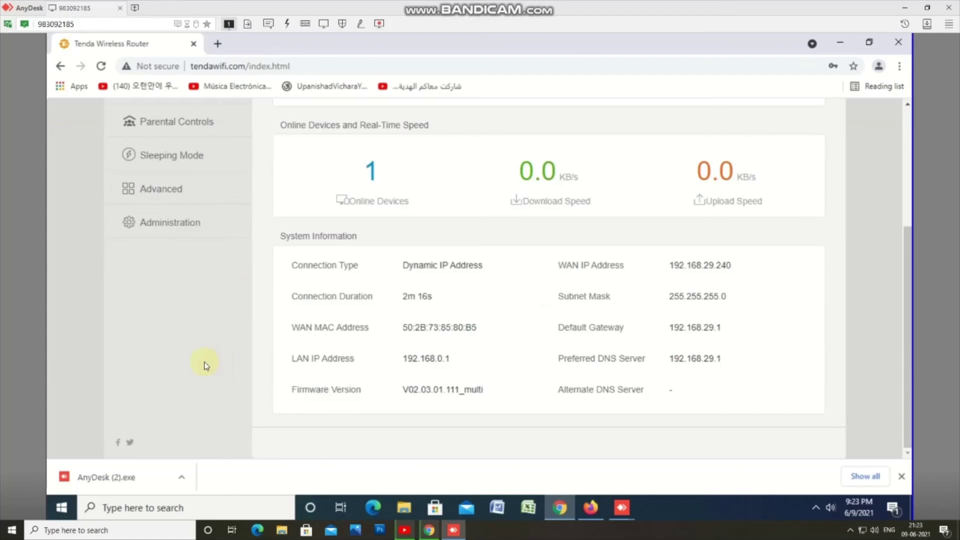
# Step: Scroll through Administration down to Device Management, then return to the Status page
pyautogui.click(185, 222)
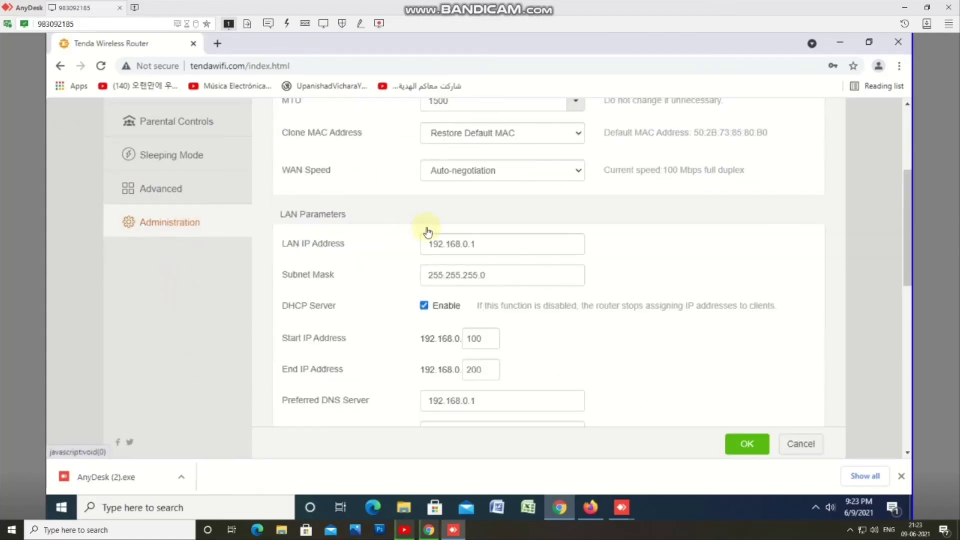
pyautogui.scroll(-10, 427, 231)
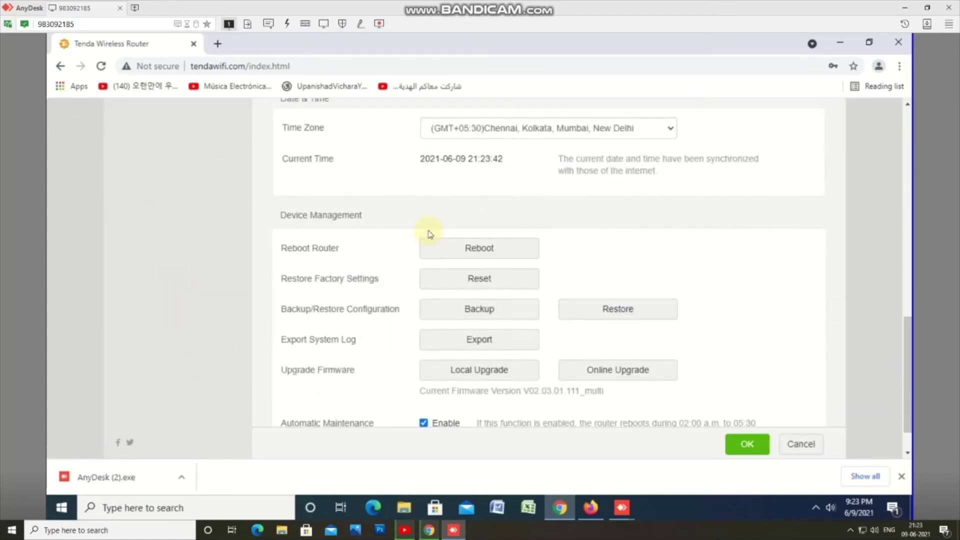
pyautogui.scroll(-1, 428, 233)
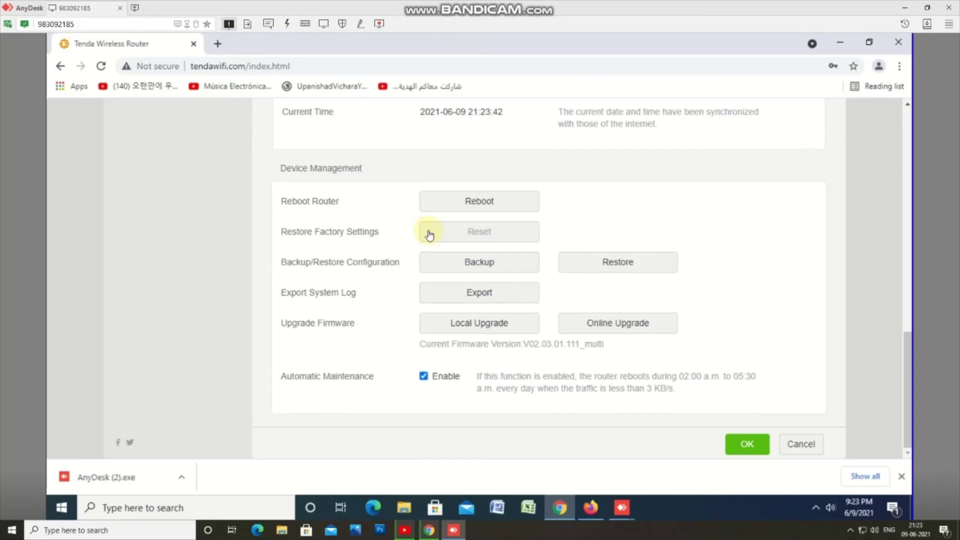
pyautogui.scroll(11, 429, 234)
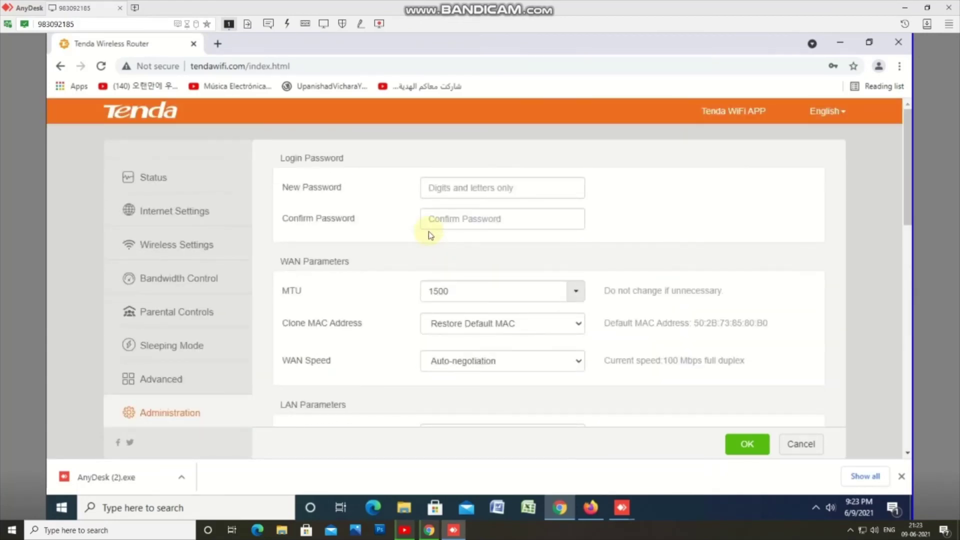
pyautogui.click(162, 179)
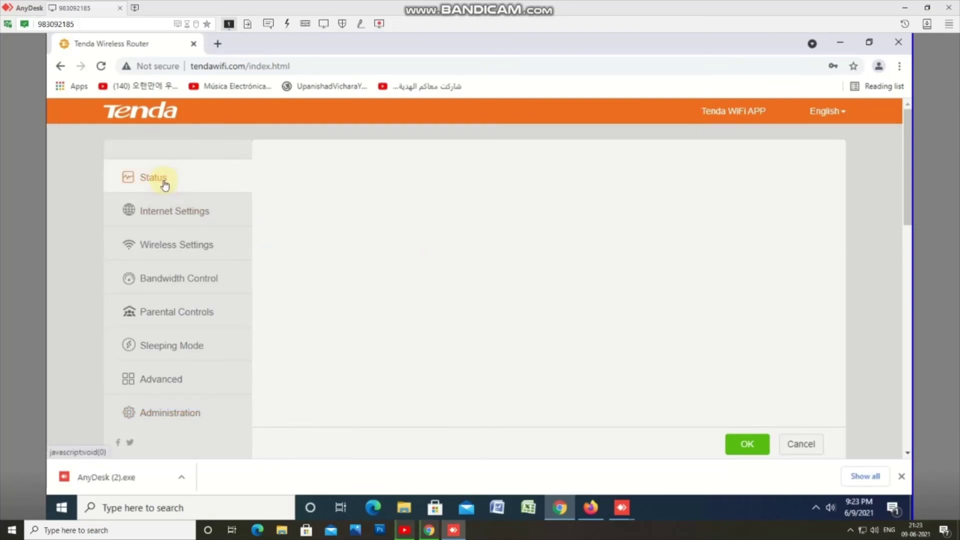